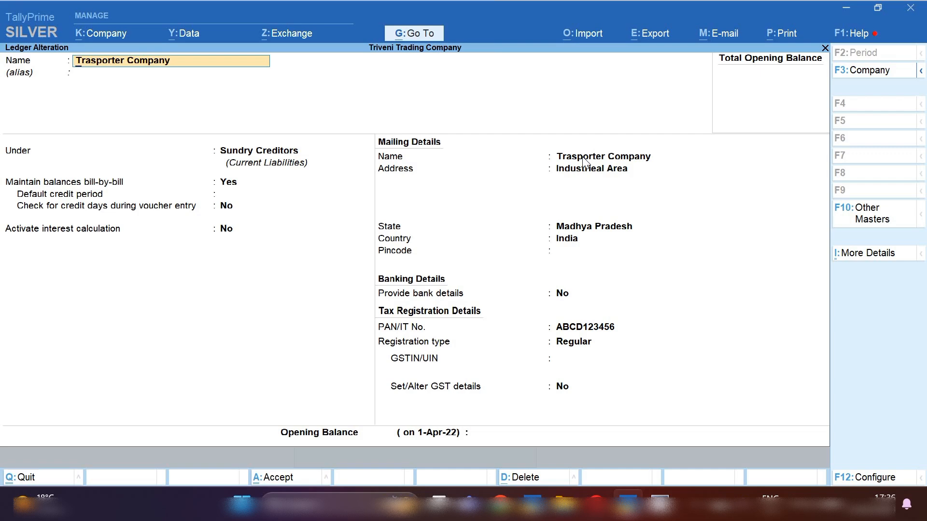
Step: Rename the transporter ledger to Xyz Trasporter Company, keeping it under Sundry Creditors with bill-by-bill balances and no credit-day check
{"action": "type", "text": "yz"}
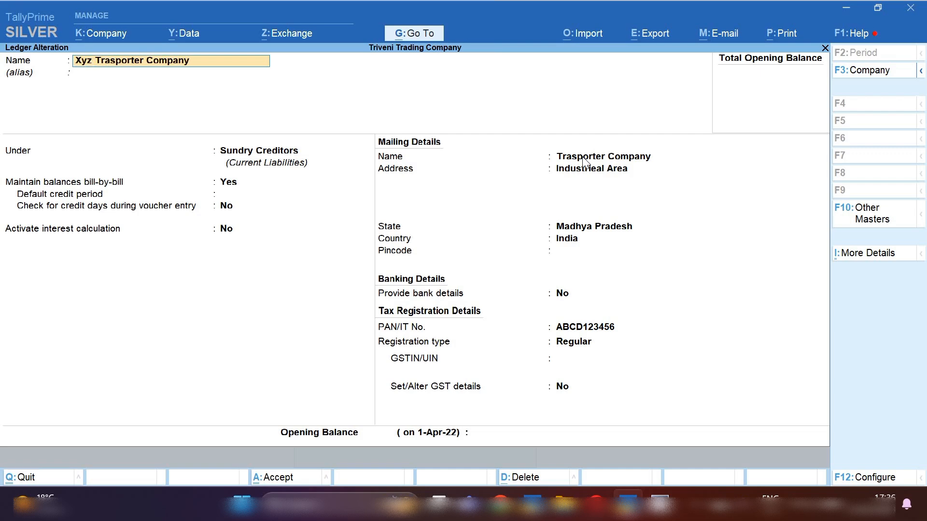
{"action": "key", "text": "Return"}
{"action": "key", "text": "Return"}
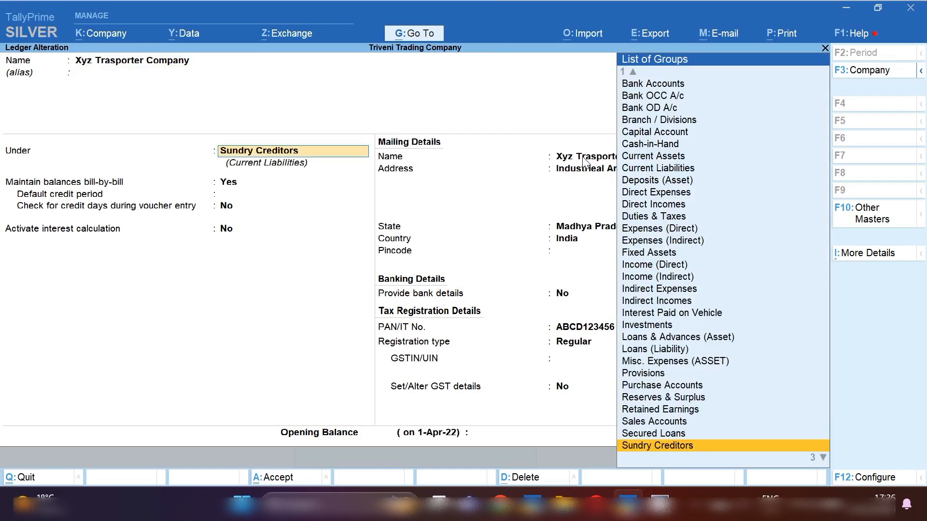
{"action": "key", "text": "Return"}
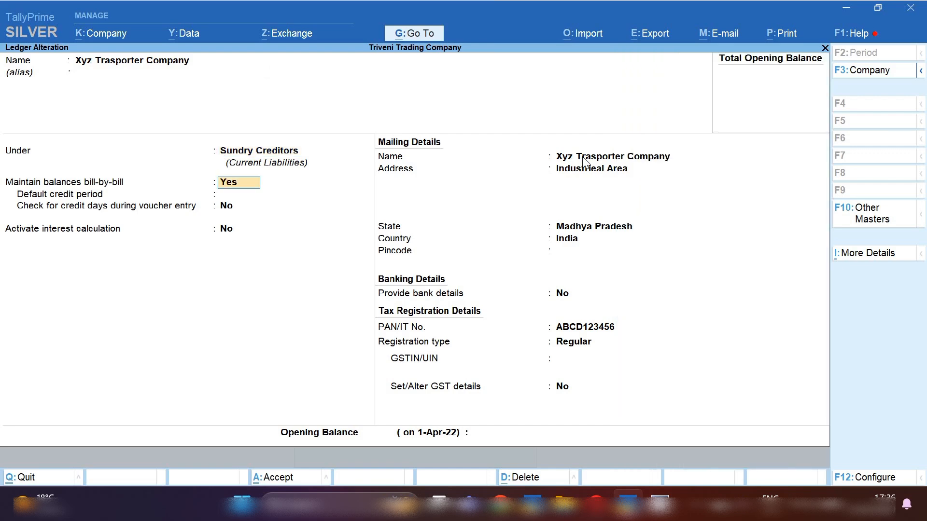
{"action": "key", "text": "Return"}
{"action": "key", "text": "Return"}
{"action": "key", "text": "Return"}
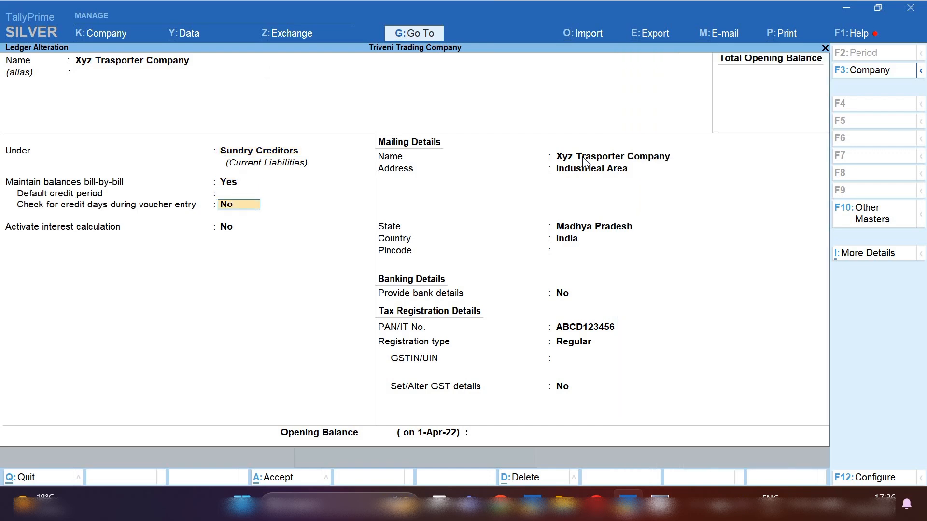
{"action": "key", "text": "Return"}
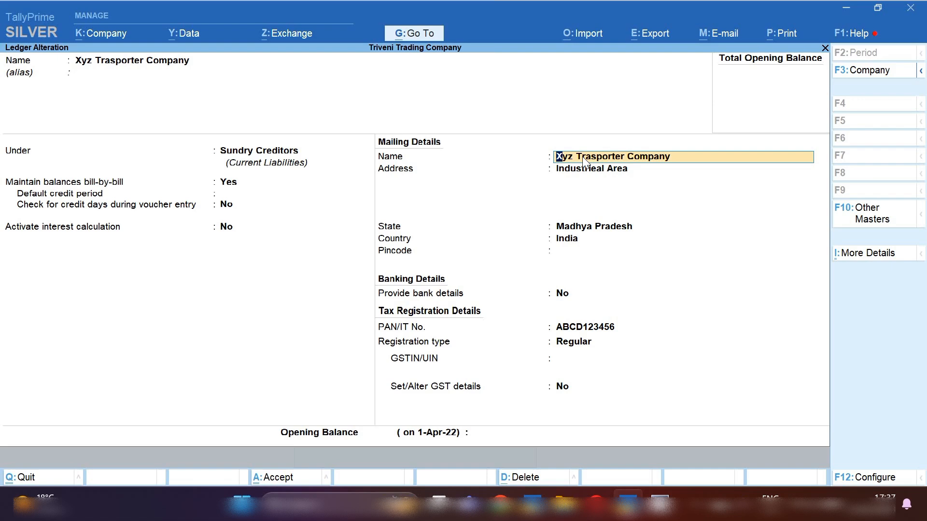
Step: Keep the ledger's mailing name, address, state Madhya Pradesh and blank pincode, moving through to its tax registration details
{"action": "key", "text": "Return"}
{"action": "key", "text": "Return"}
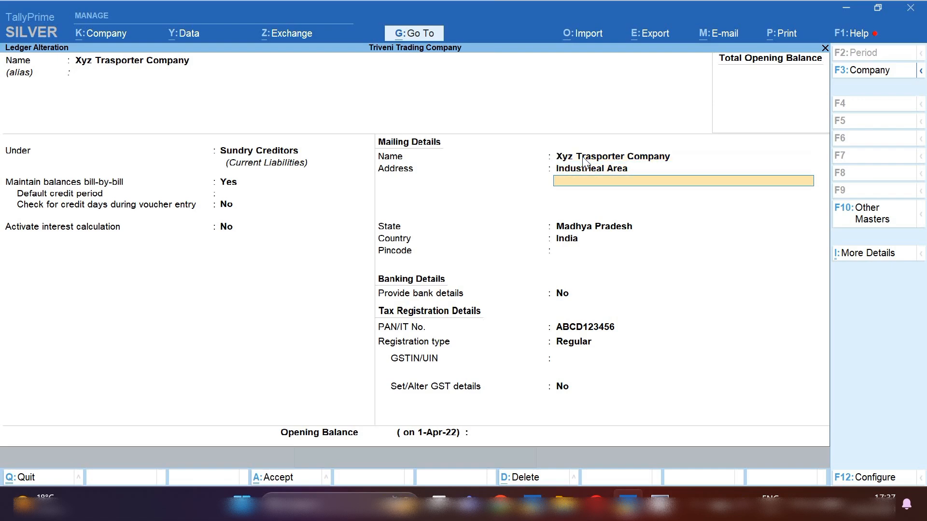
{"action": "key", "text": "Return"}
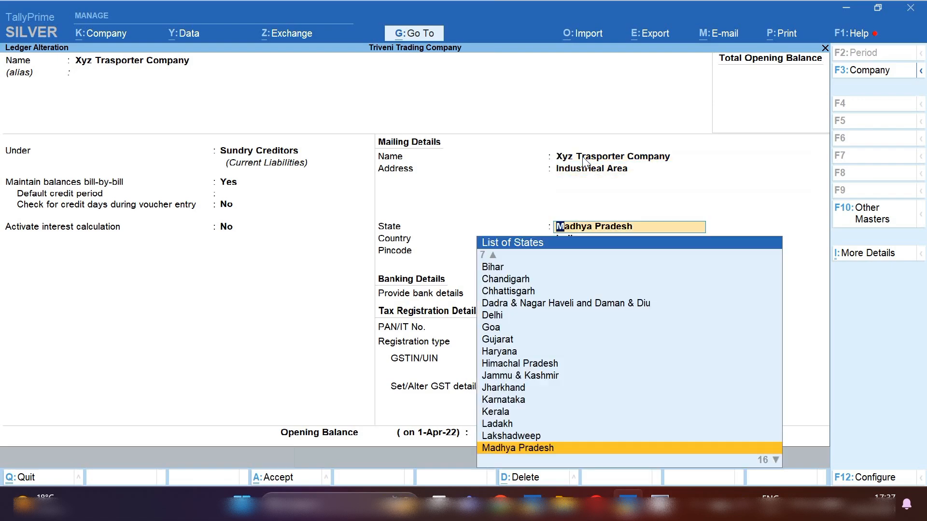
{"action": "key", "text": "Return"}
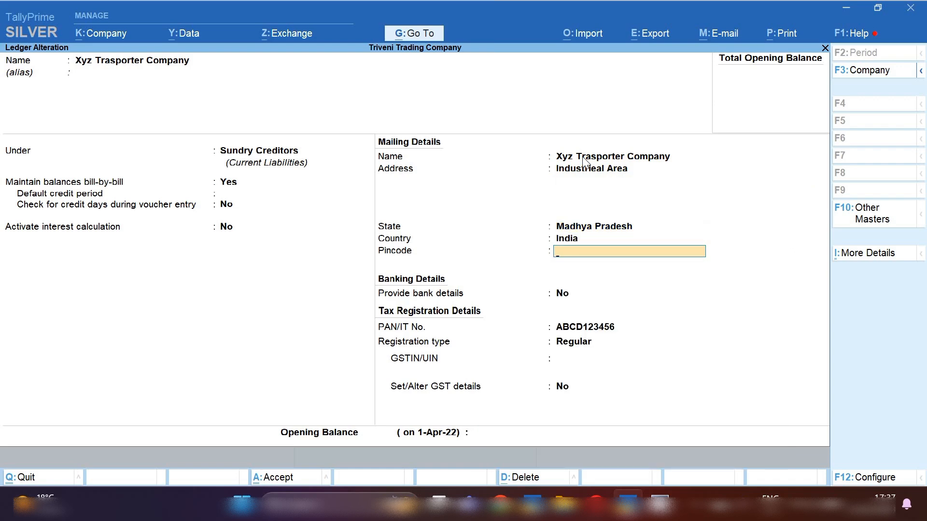
{"action": "key", "text": "Return"}
{"action": "key", "text": "Return"}
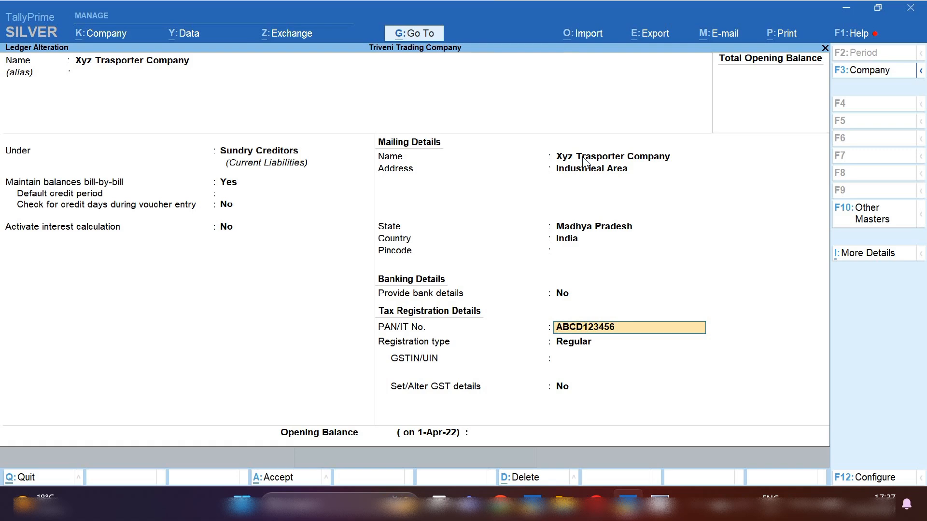
Step: Keep the PAN, the Regular registration type and the blank GSTIN, and save the transporter ledger
{"action": "key", "text": "Return"}
{"action": "key", "text": "Return"}
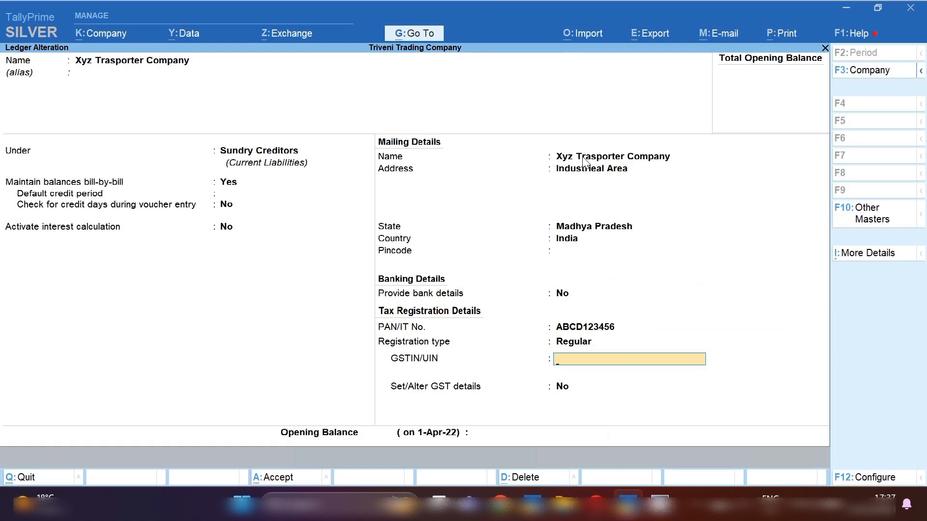
{"action": "key", "text": "Return"}
{"action": "key", "text": "Return"}
{"action": "key", "text": "Return"}
{"action": "key", "text": "Return"}
{"action": "key", "text": "Return"}
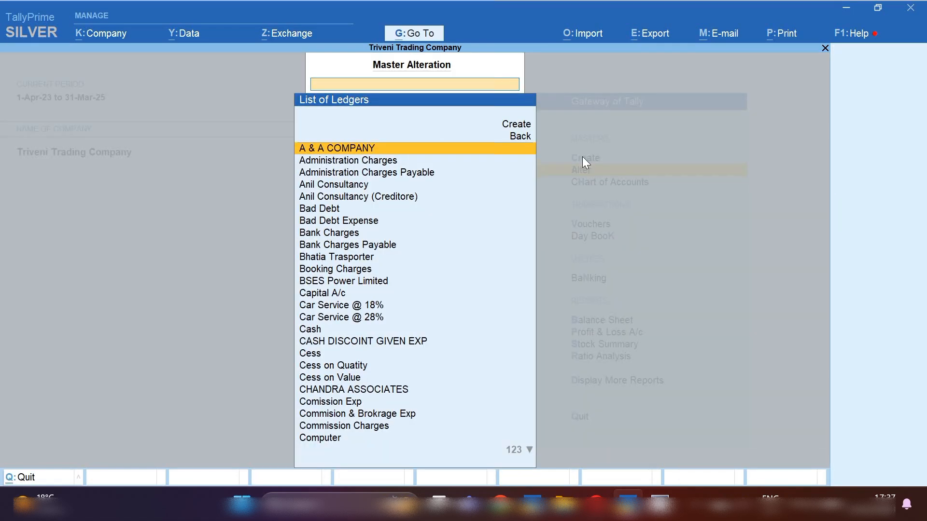
Step: Find the Freight & Forwarding Charges @5% ledger and open it for alteration
{"action": "type", "text": "Fr"}
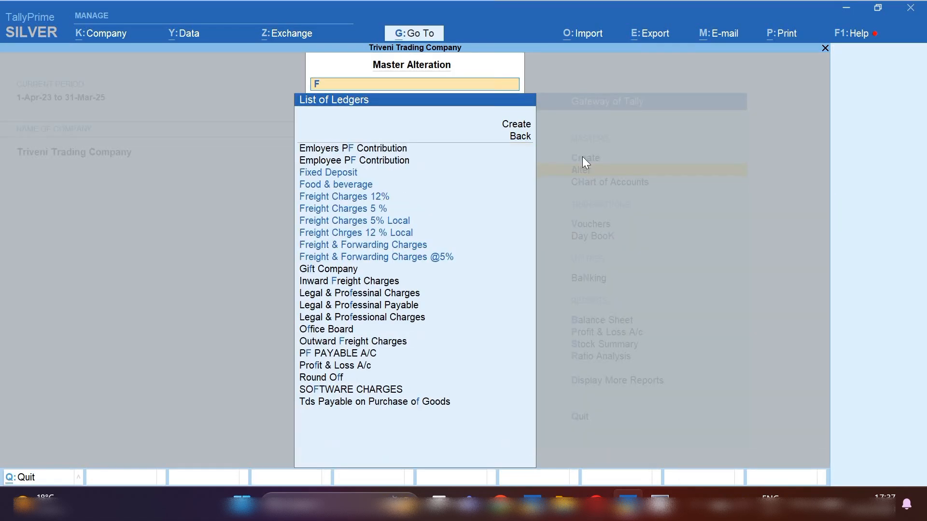
{"action": "key", "text": "Down"}
{"action": "key", "text": "Down"}
{"action": "key", "text": "Down"}
{"action": "key", "text": "Down"}
{"action": "key", "text": "Down"}
{"action": "key", "text": "Down"}
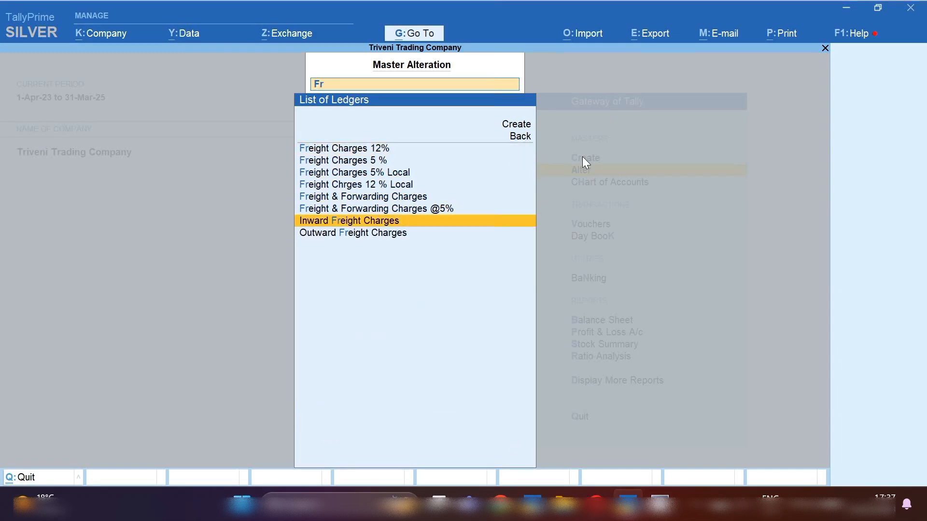
{"action": "key", "text": "Up"}
{"action": "key", "text": "Return"}
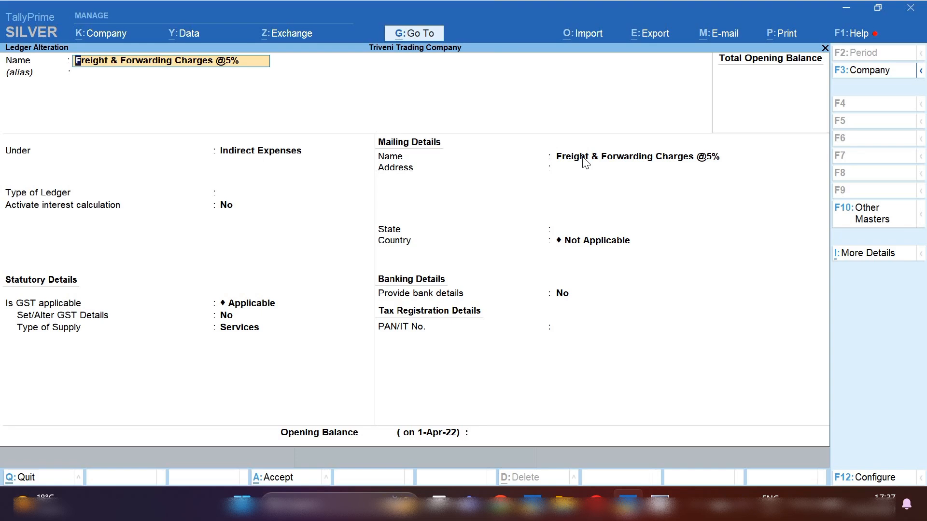
Step: Keep the freight ledger under Indirect Expenses with GST Applicable, set Set/Alter GST Details to Yes and open those details
{"action": "key", "text": "Return"}
{"action": "key", "text": "Return"}
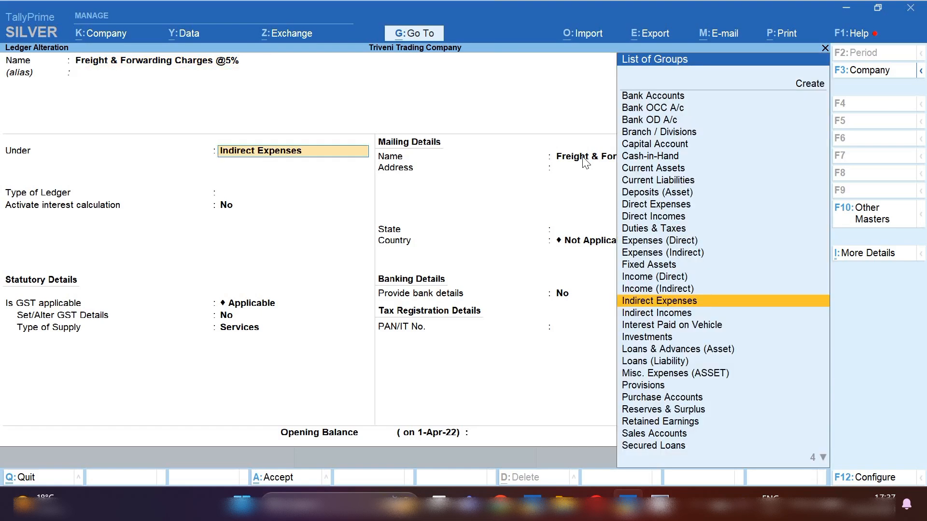
{"action": "key", "text": "Return"}
{"action": "key", "text": "Return"}
{"action": "key", "text": "Return"}
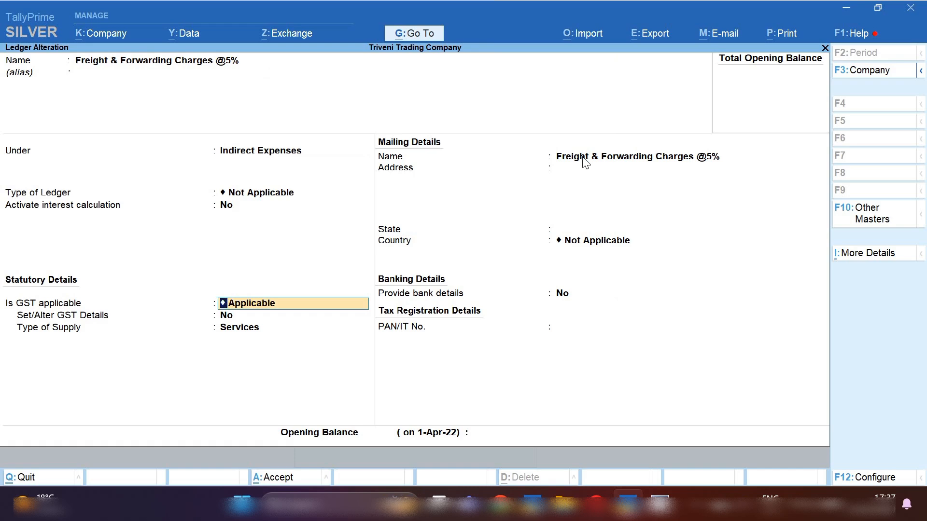
{"action": "key", "text": "Return"}
{"action": "type", "text": "y"}
{"action": "key", "text": "Return"}
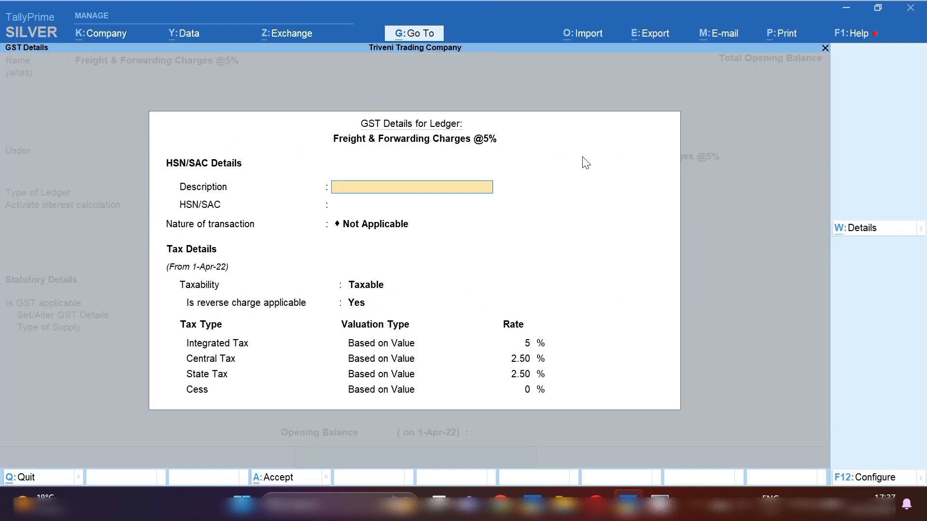
Step: Check the GST details configuration for the HSN/SAC, reverse charge calculation, valuation type and tax type options
{"action": "key", "text": "Return"}
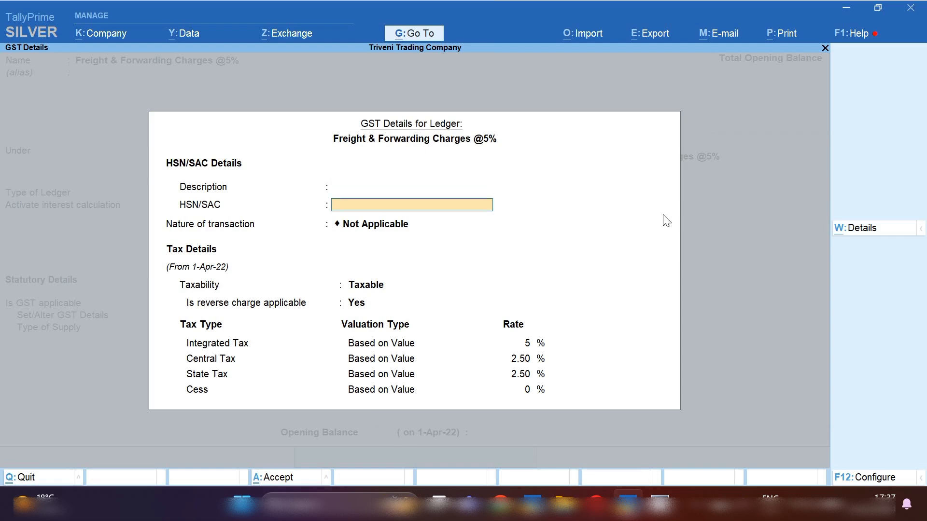
{"action": "left_click", "coordinate": [865, 481]}
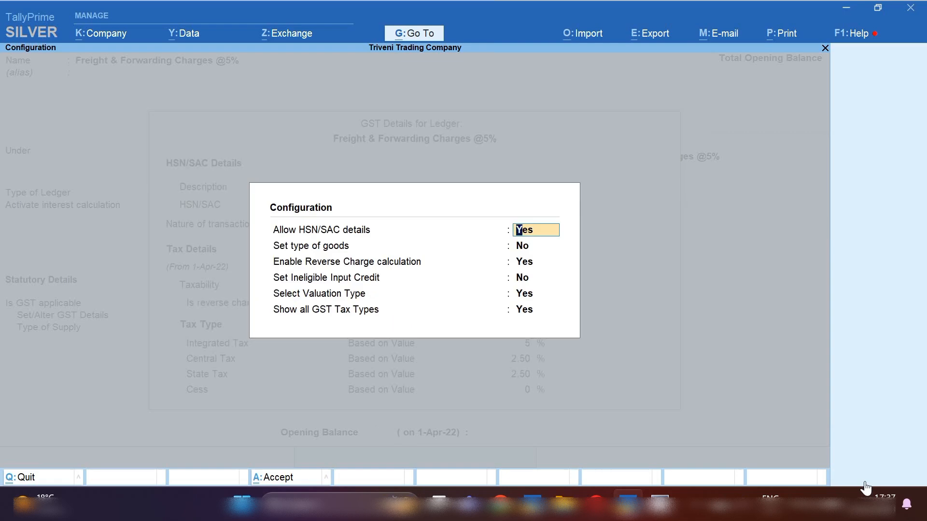
{"action": "key", "text": "Return"}
{"action": "key", "text": "Return"}
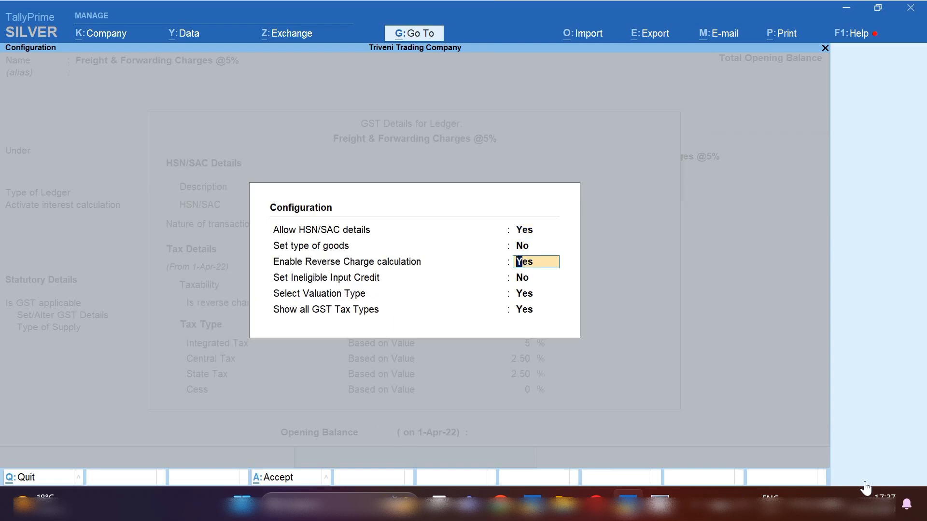
{"action": "key", "text": "Return"}
{"action": "key", "text": "Return"}
{"action": "key", "text": "Return"}
{"action": "key", "text": "Return"}
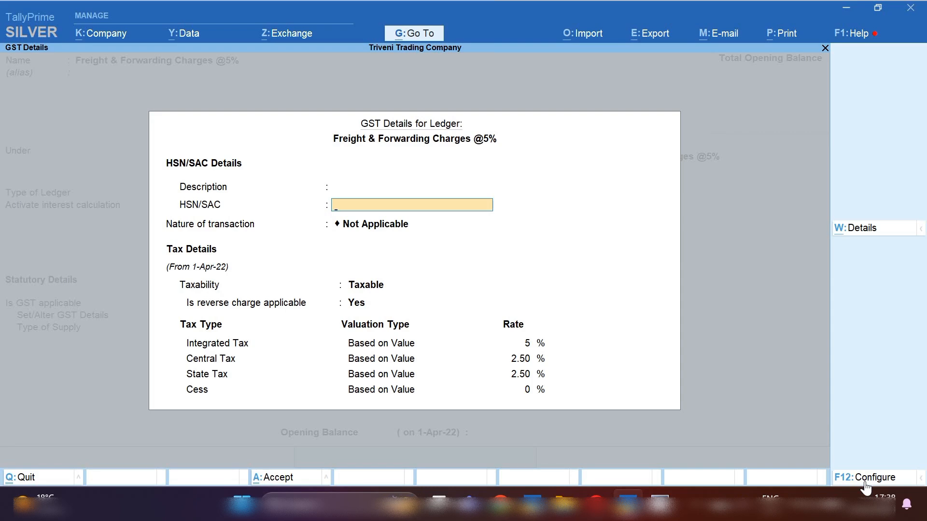
Step: Keep the nature of transaction Not Applicable, reverse charge Yes and integrated tax at 5%, and save the freight ledger
{"action": "key", "text": "Return"}
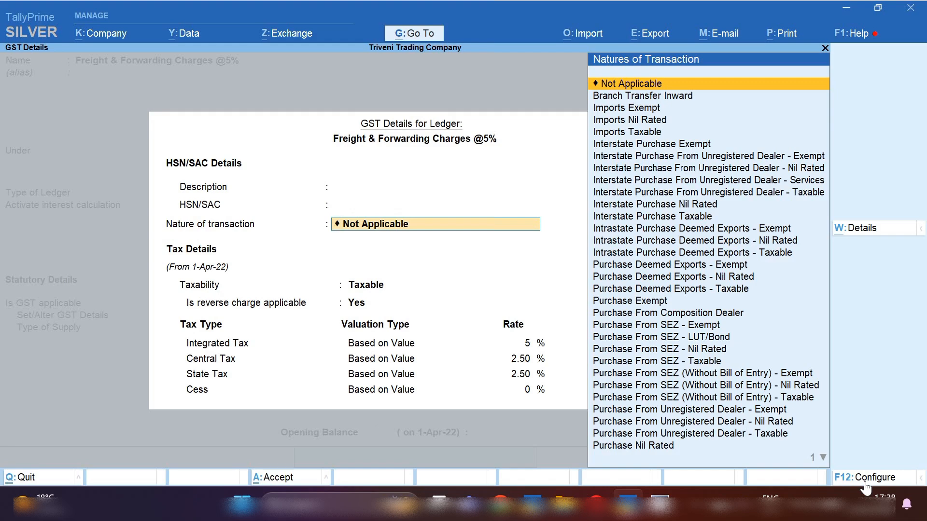
{"action": "key", "text": "Return"}
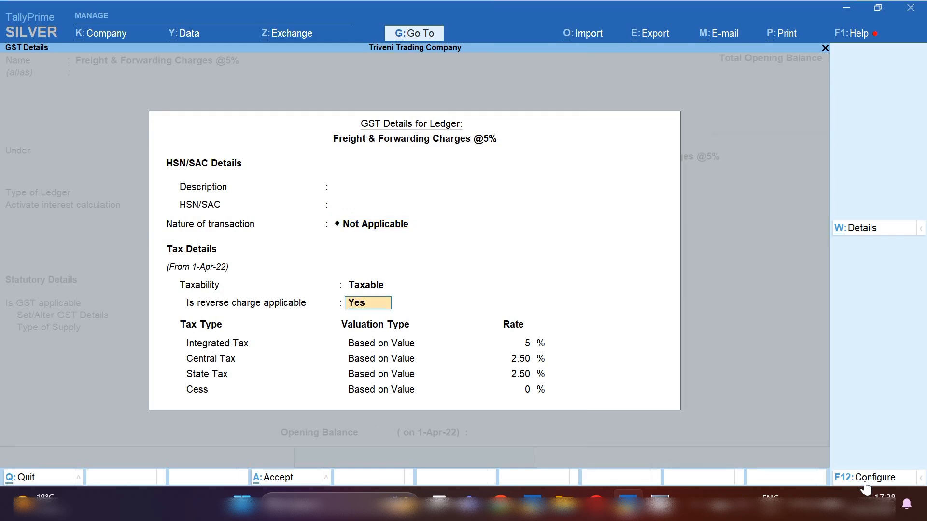
{"action": "key", "text": "Return"}
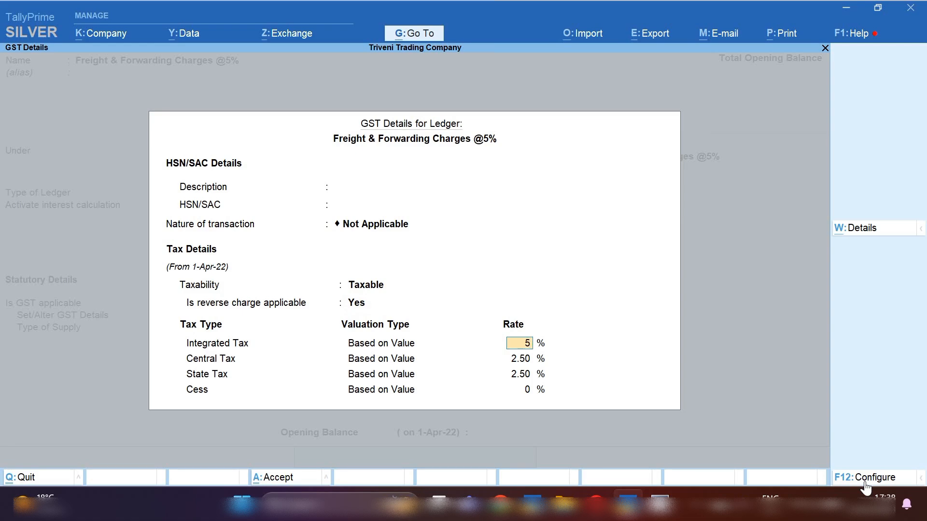
{"action": "key", "text": "Return"}
{"action": "key", "text": "Return"}
{"action": "key", "text": "Return"}
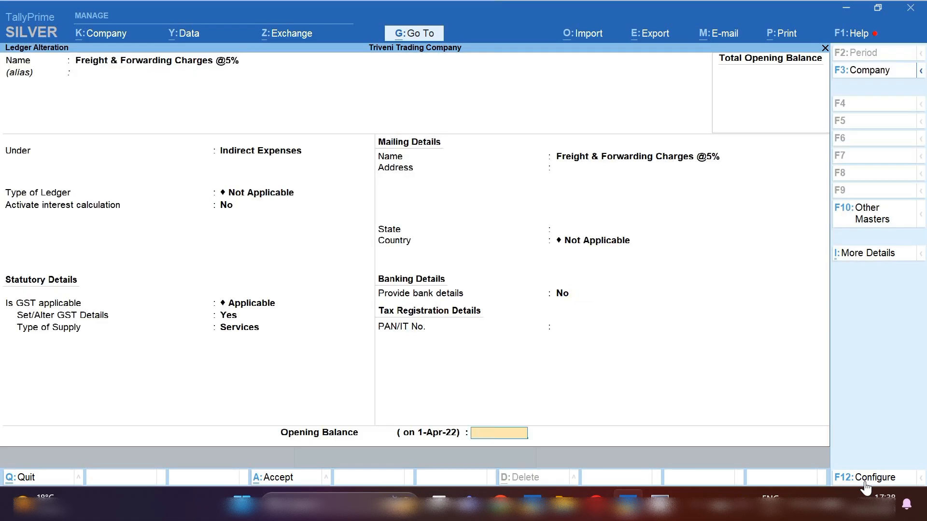
{"action": "key", "text": "Return"}
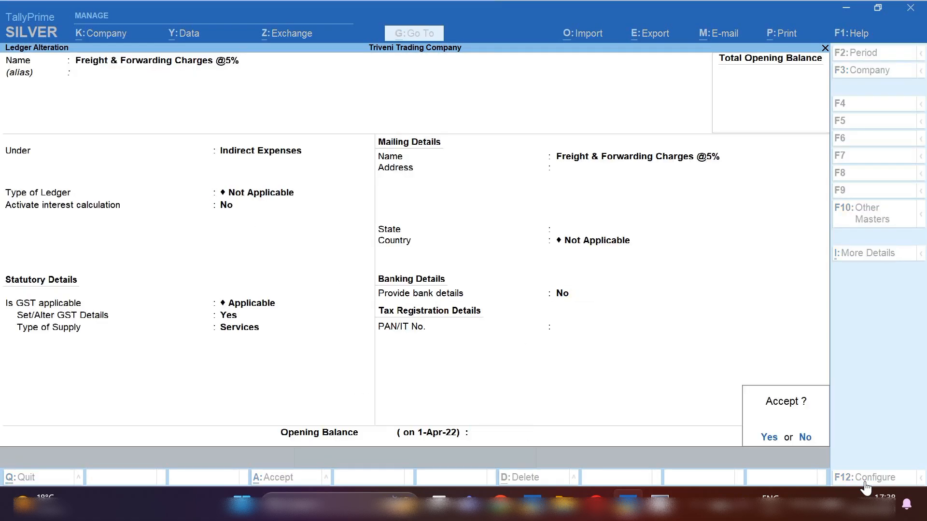
{"action": "key", "text": "Return"}
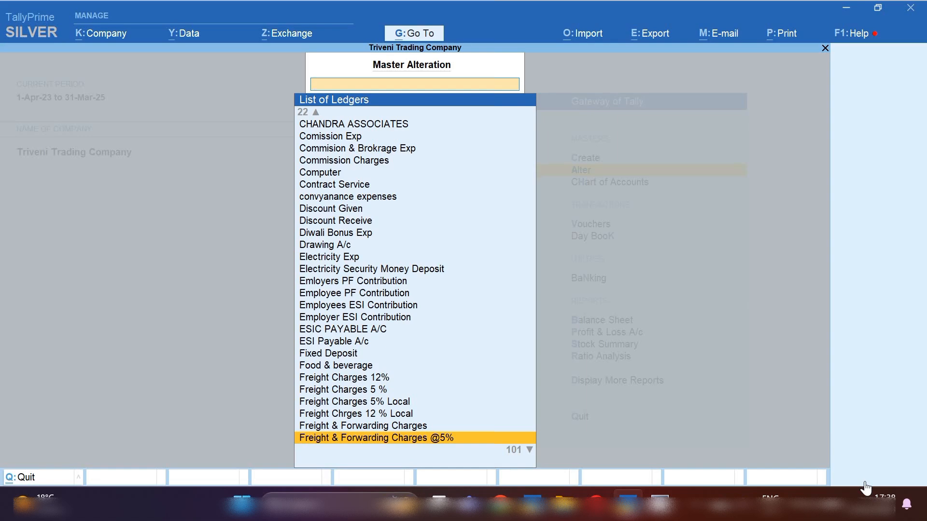
Step: Open the Commision & Brokrage Exp ledger, review its group and GST applicability, and leave without saving
{"action": "type", "text": "Comm"}
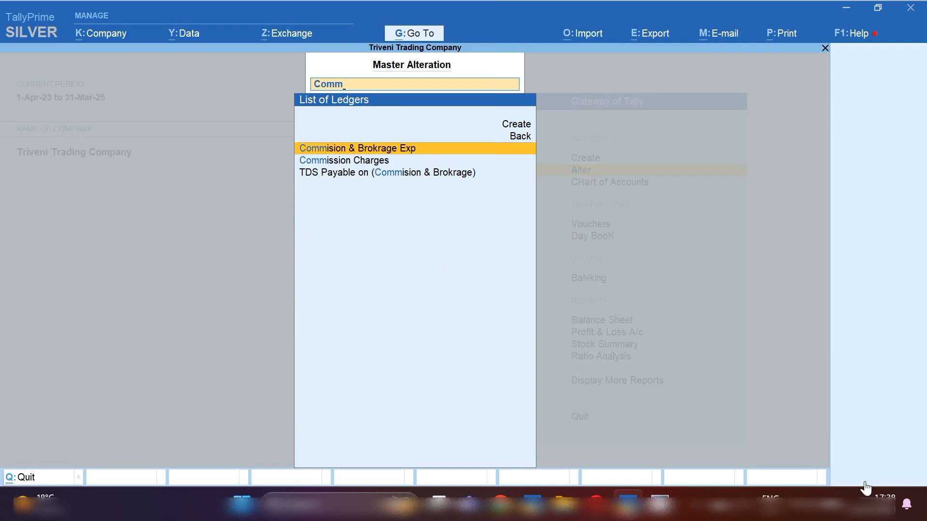
{"action": "key", "text": "Return"}
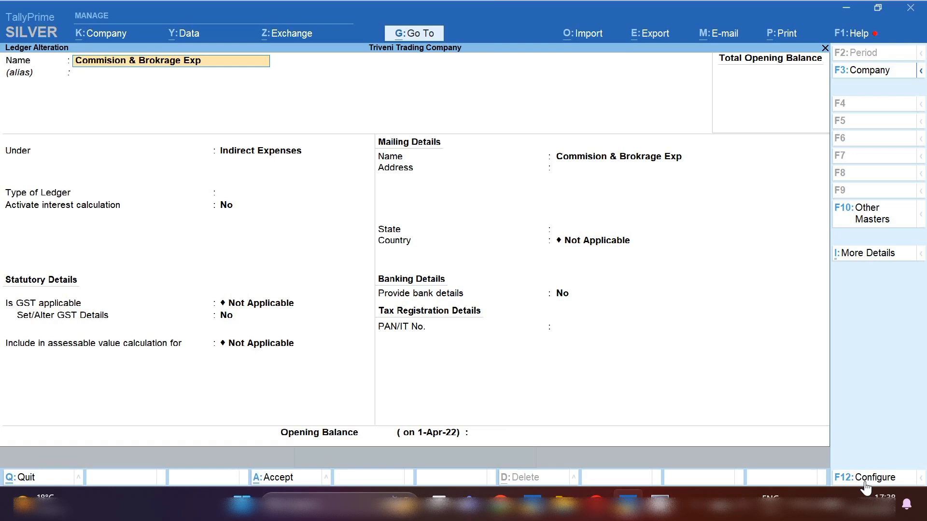
{"action": "key", "text": "Return"}
{"action": "key", "text": "Return"}
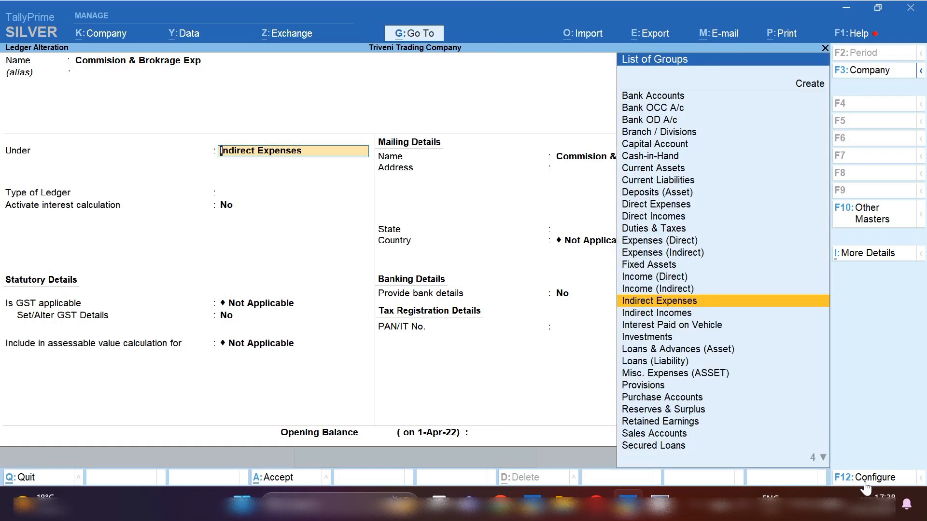
{"action": "key", "text": "Return"}
{"action": "key", "text": "Return"}
{"action": "key", "text": "Return"}
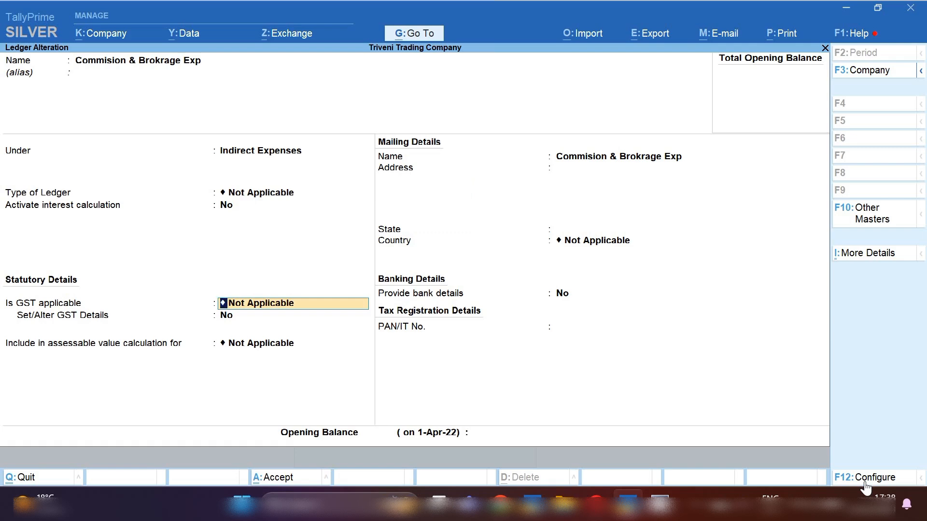
{"action": "key", "text": "Escape"}
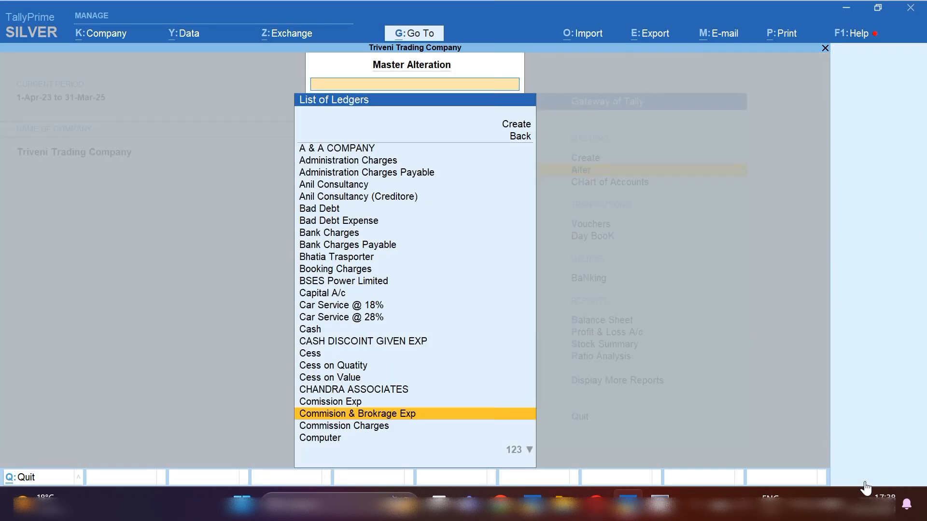
Step: Open the Tax on RCM ledger, review the group it falls under, and leave without saving
{"action": "type", "text": "Tax"}
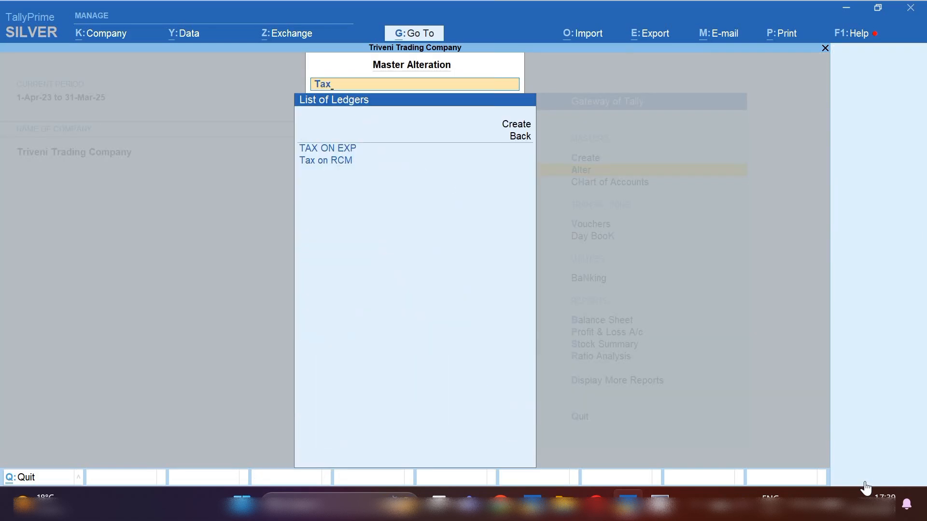
{"action": "key", "text": "Down"}
{"action": "key", "text": "Return"}
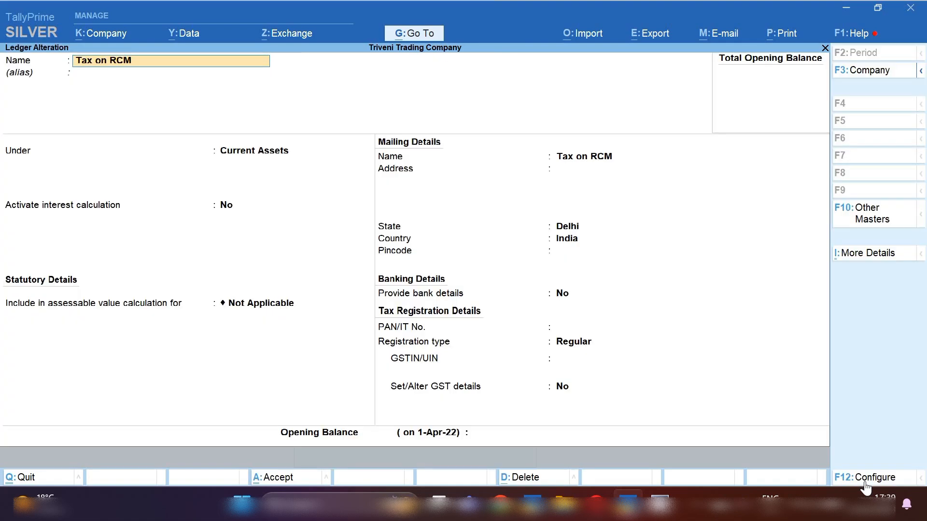
{"action": "key", "text": "Return"}
{"action": "key", "text": "Return"}
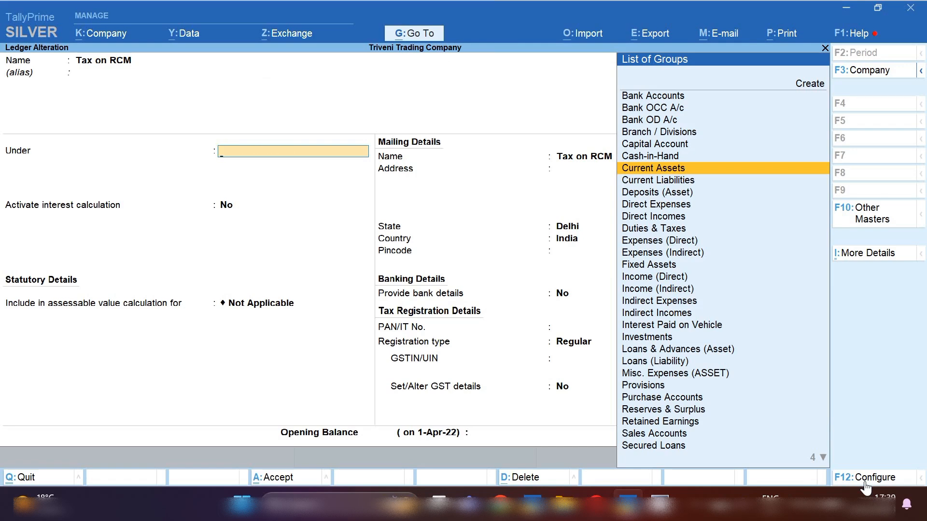
{"action": "key", "text": "Escape"}
{"action": "key", "text": "Escape"}
{"action": "key", "text": "Escape"}
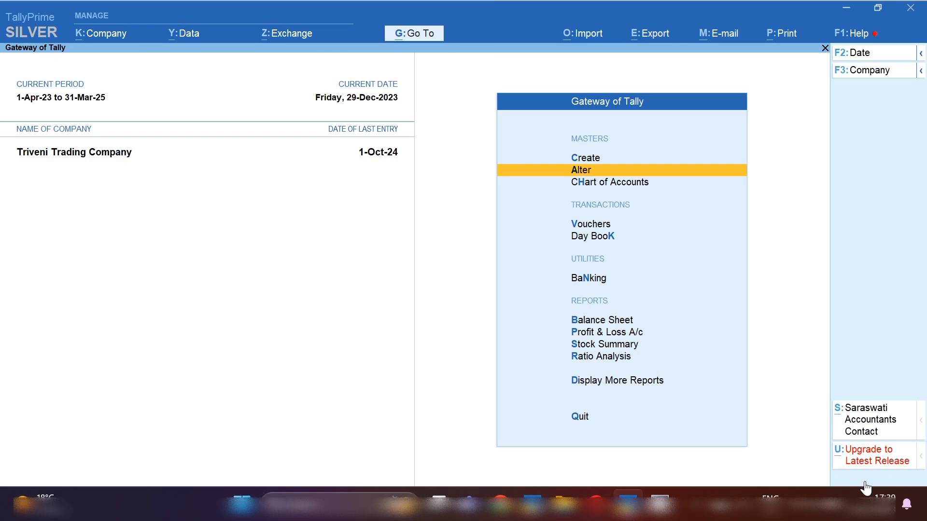
Step: Start a purchase voucher in Accounting Invoice mode with supplier invoice number 75 dated 29-Dec-23
{"action": "key", "text": "v"}
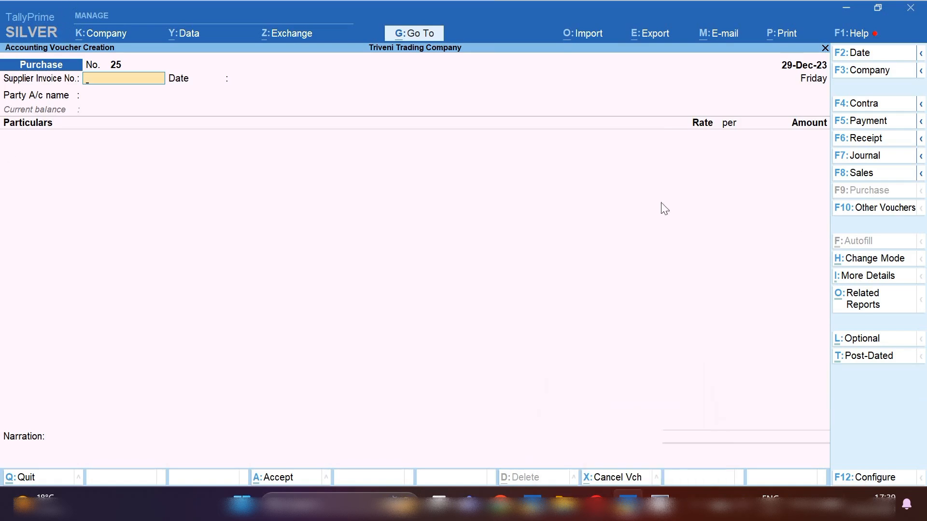
{"action": "left_click", "coordinate": [871, 261]}
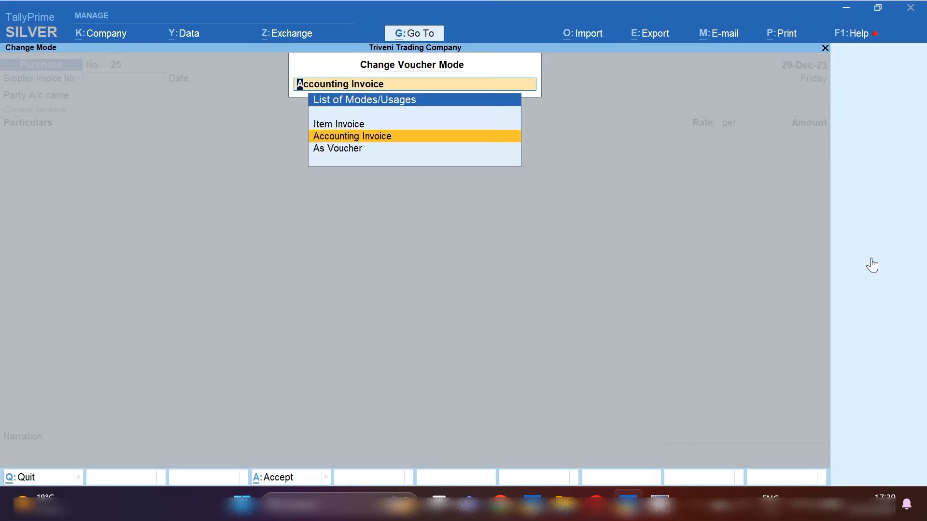
{"action": "key", "text": "Return"}
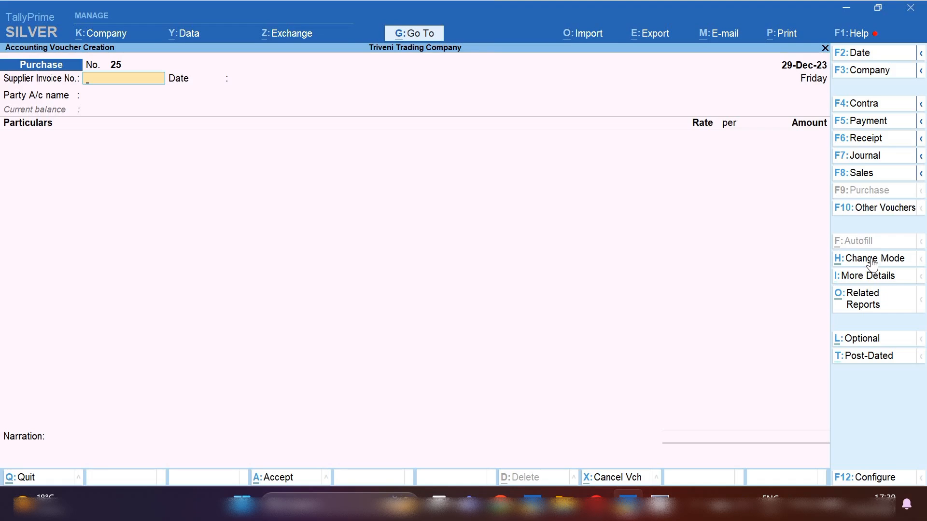
{"action": "type", "text": "75"}
{"action": "key", "text": "Return"}
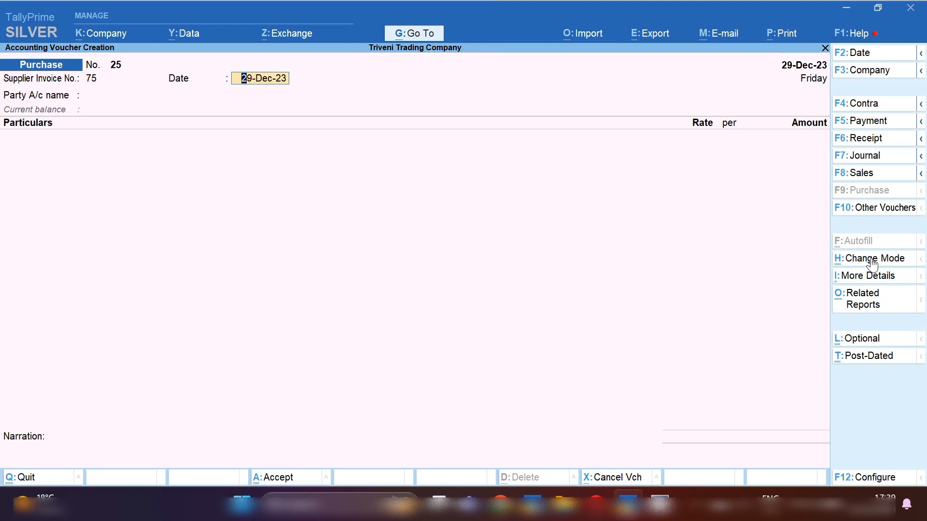
{"action": "key", "text": "Return"}
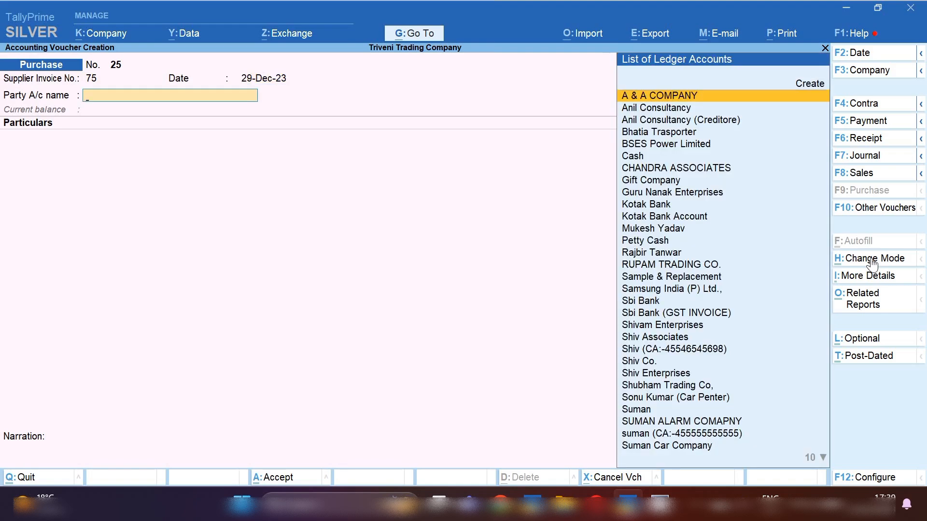
Step: Set Xyz Trasporter Company as the party, with receipt note Not Applicable and the remaining receipt and party details kept as they are
{"action": "type", "text": "Xyz"}
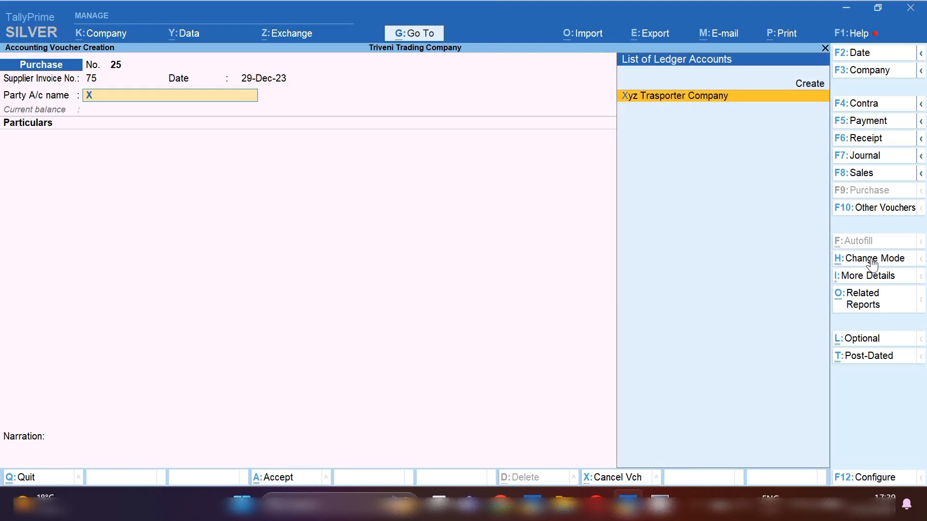
{"action": "key", "text": "Return"}
{"action": "key", "text": "Return"}
{"action": "key", "text": "Return"}
{"action": "key", "text": "Return"}
{"action": "key", "text": "Return"}
{"action": "key", "text": "Return"}
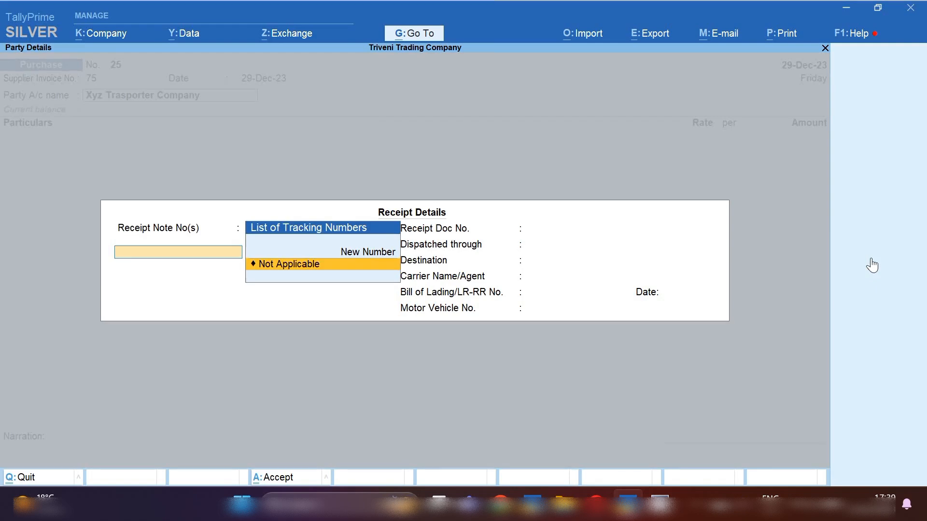
{"action": "key", "text": "Return"}
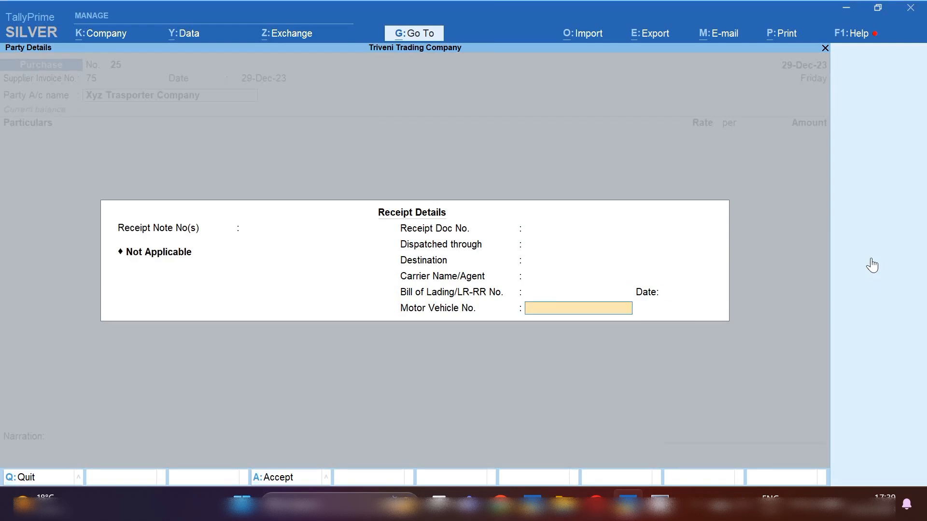
{"action": "key", "text": "Return"}
{"action": "key", "text": "Return"}
{"action": "key", "text": "Return"}
{"action": "key", "text": "Return"}
{"action": "key", "text": "Return"}
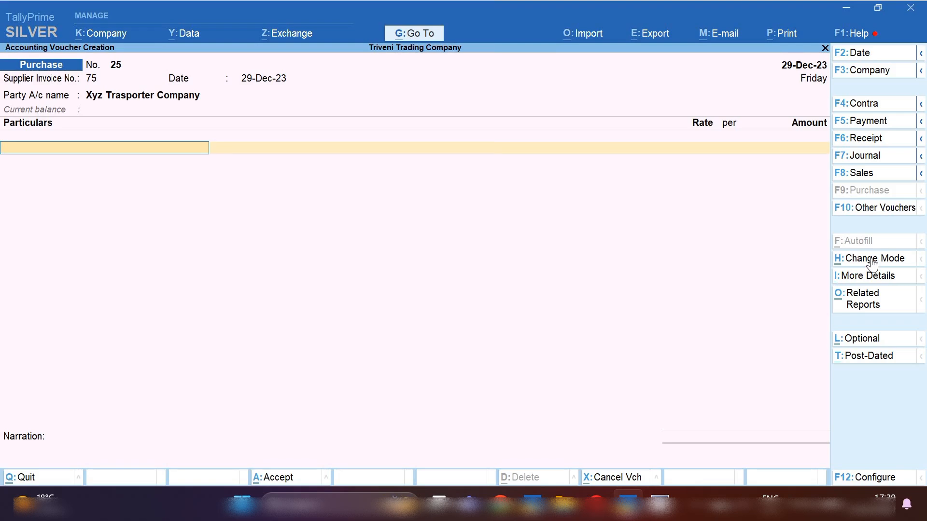
Step: Add the Freight & Forwarding Charges @5% ledger to the purchase voucher with an amount of 25,000 and no description
{"action": "type", "text": "Fr"}
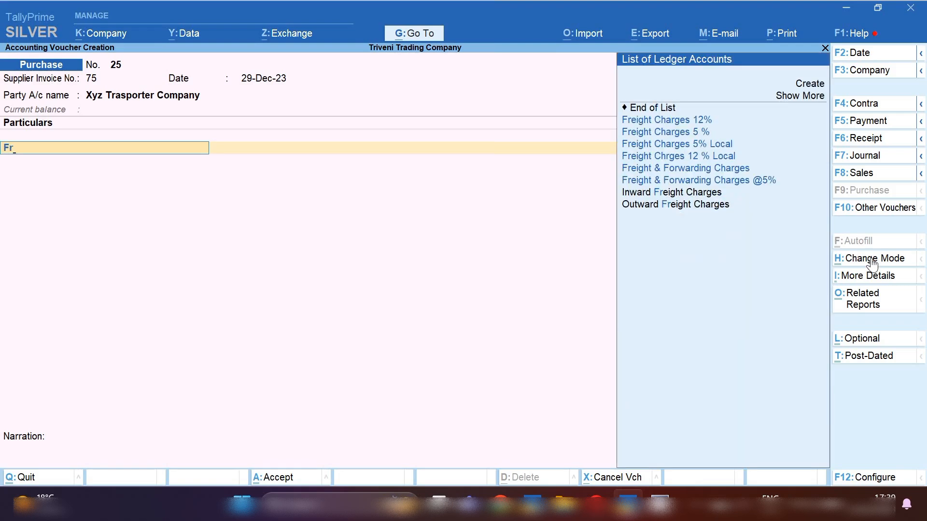
{"action": "key", "text": "Down"}
{"action": "key", "text": "Down"}
{"action": "key", "text": "Down"}
{"action": "key", "text": "Down"}
{"action": "key", "text": "Down"}
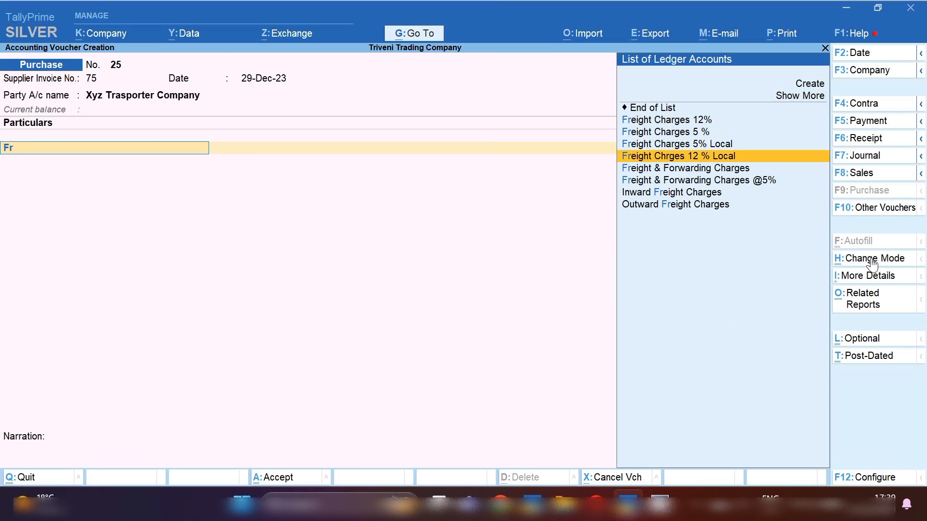
{"action": "key", "text": "Return"}
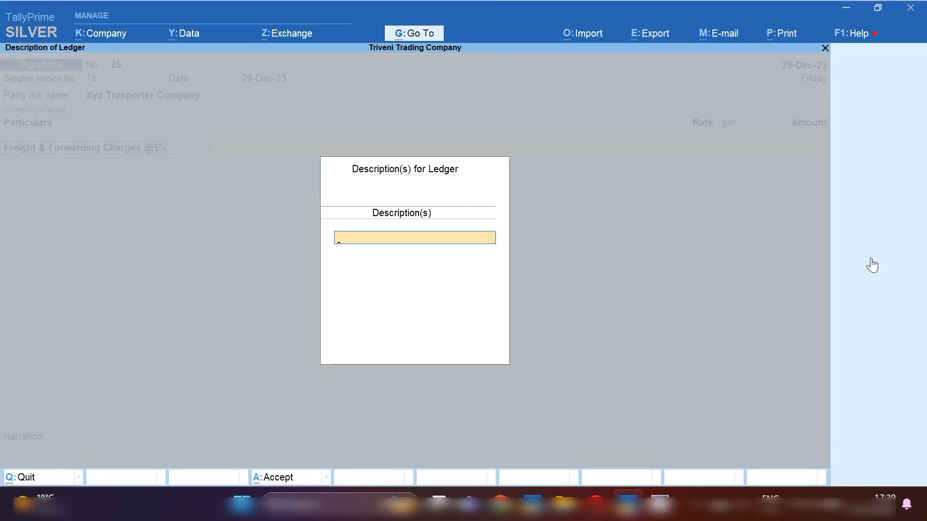
{"action": "key", "text": "Return"}
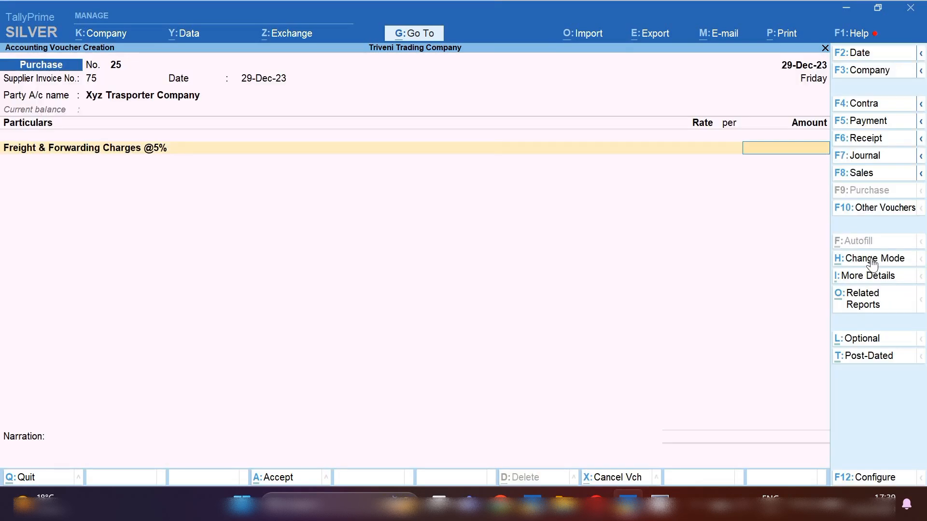
{"action": "type", "text": "25000"}
{"action": "key", "text": "Return"}
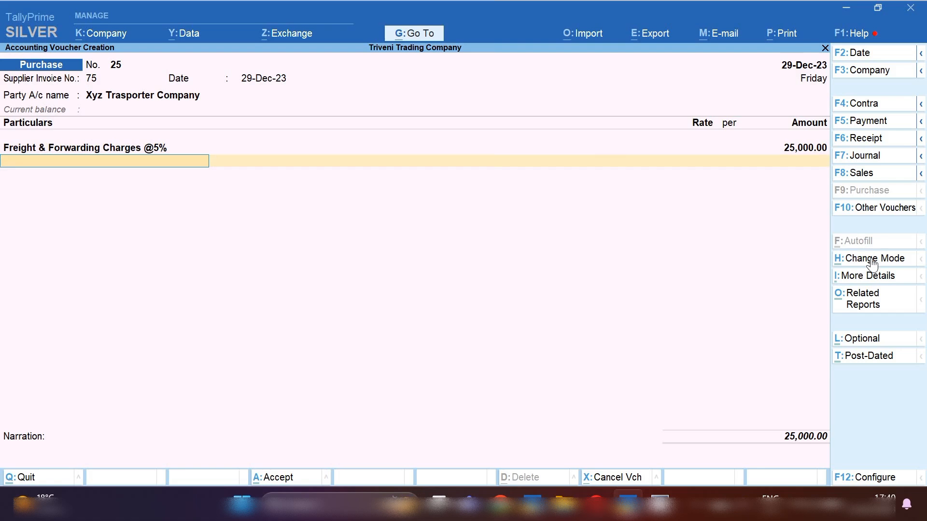
Step: Add the Input Igst @5% ledger as the second line of the voucher, leaving its amount blank
{"action": "type", "text": "5"}
{"action": "key", "text": "Down"}
{"action": "key", "text": "Down"}
{"action": "key", "text": "Down"}
{"action": "key", "text": "Return"}
{"action": "key", "text": "Return"}
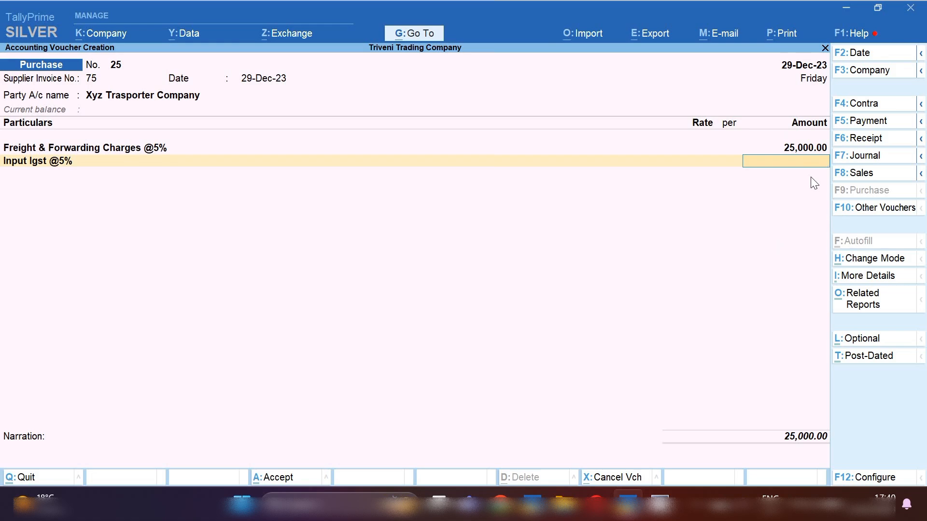
{"action": "key", "text": "Return"}
{"action": "key", "text": "Return"}
{"action": "key", "text": "Return"}
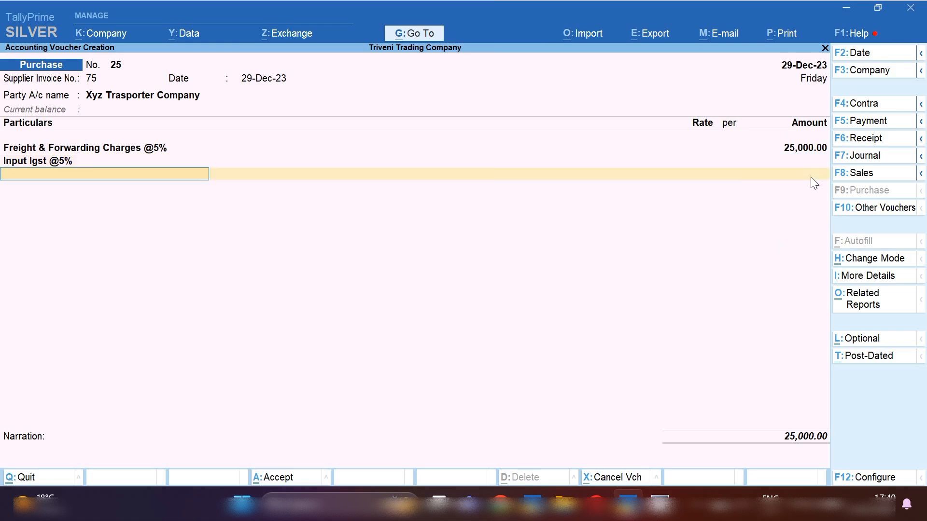
Step: Accept the bill-wise New Ref 75 for 25,000.00 Cr and save the purchase voucher
{"action": "key", "text": "Return"}
{"action": "key", "text": "Return"}
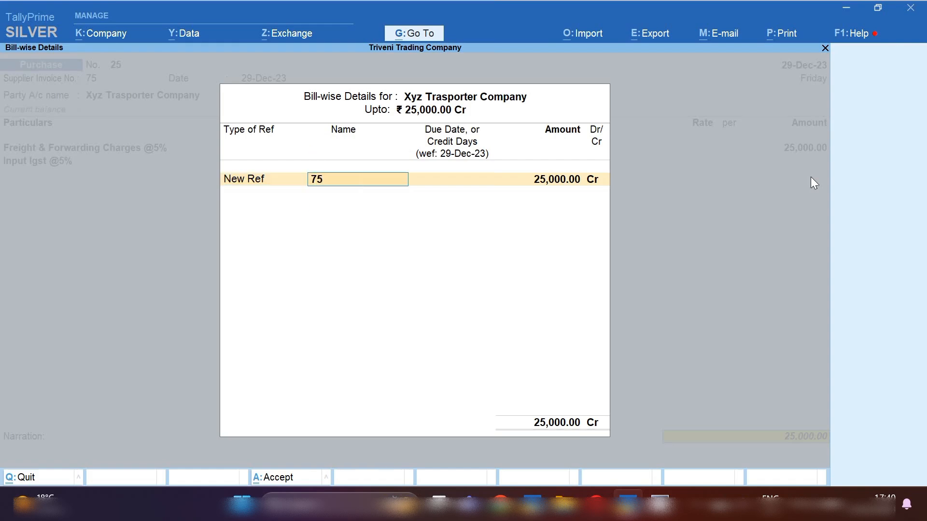
{"action": "key", "text": "Return"}
{"action": "key", "text": "Return"}
{"action": "key", "text": "Return"}
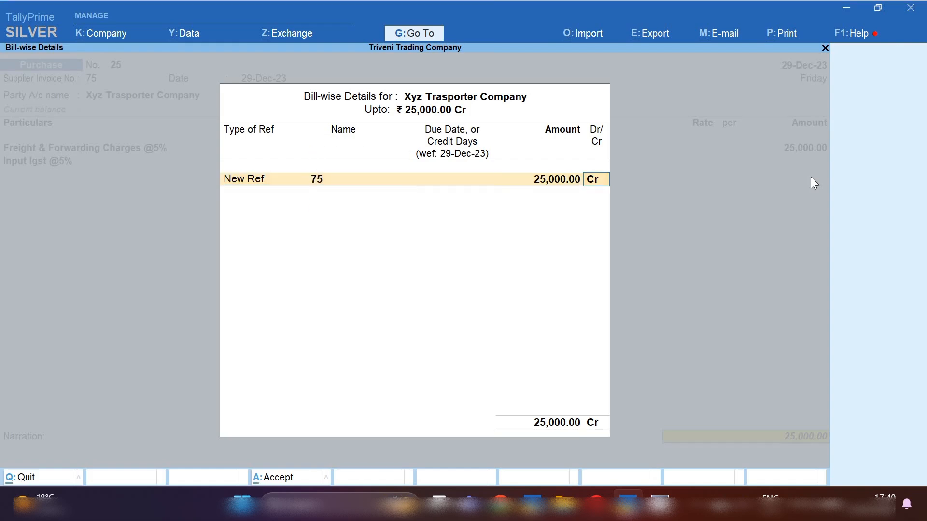
{"action": "key", "text": "Return"}
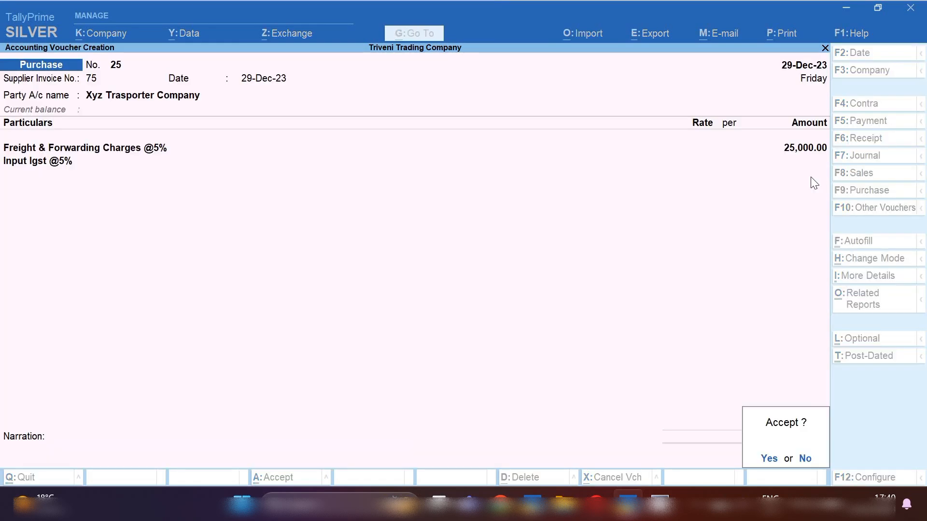
{"action": "key", "text": "y"}
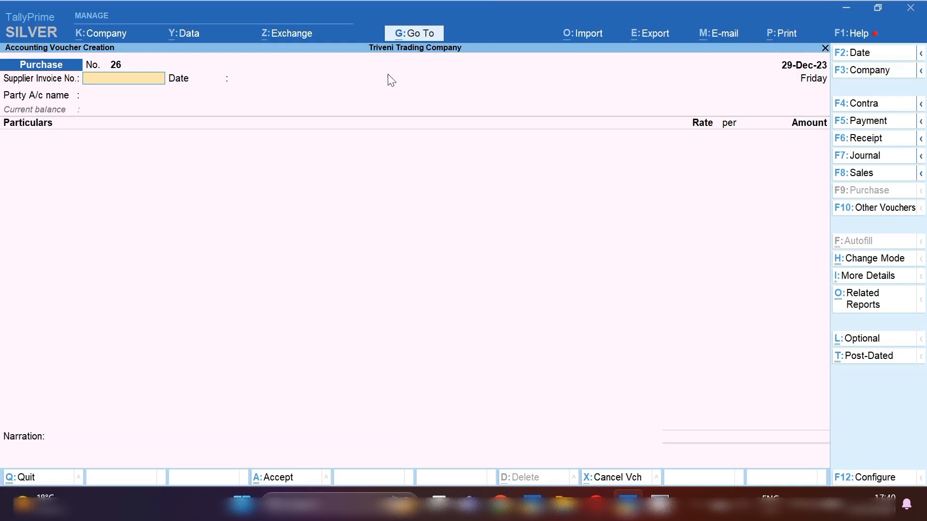
Step: Find and open the GSTR-2 report
{"action": "left_click", "coordinate": [413, 35]}
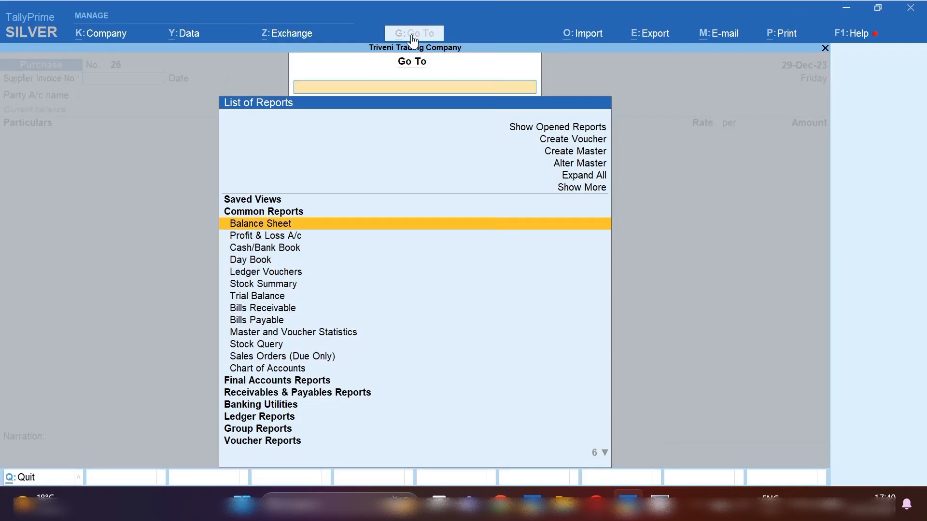
{"action": "type", "text": "Gst"}
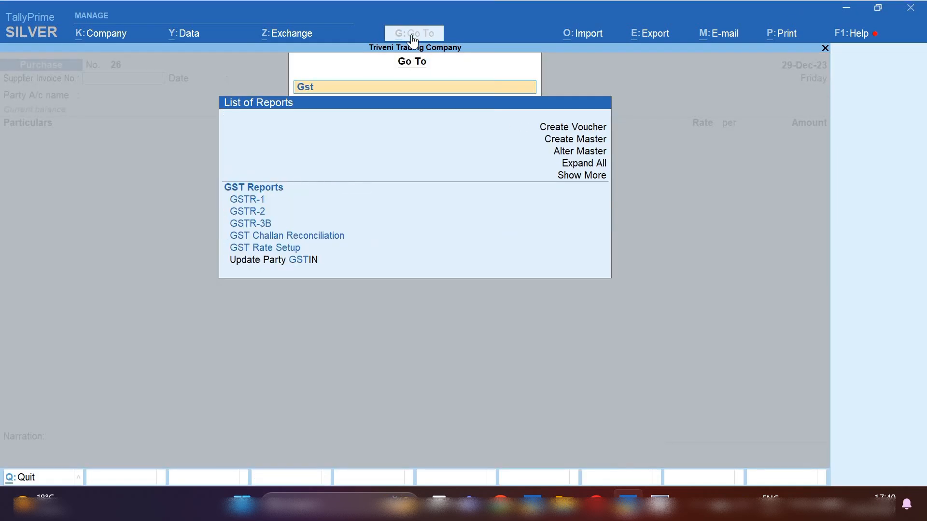
{"action": "key", "text": "Down"}
{"action": "key", "text": "Down"}
{"action": "key", "text": "Return"}
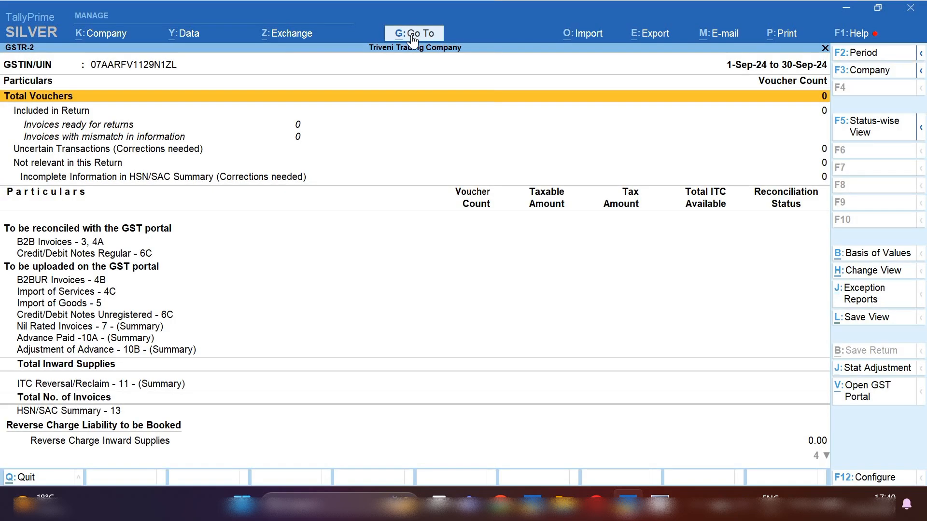
Step: Change the GSTR-2 report period to the single day 29-Dec-23
{"action": "key", "text": "alt+F2"}
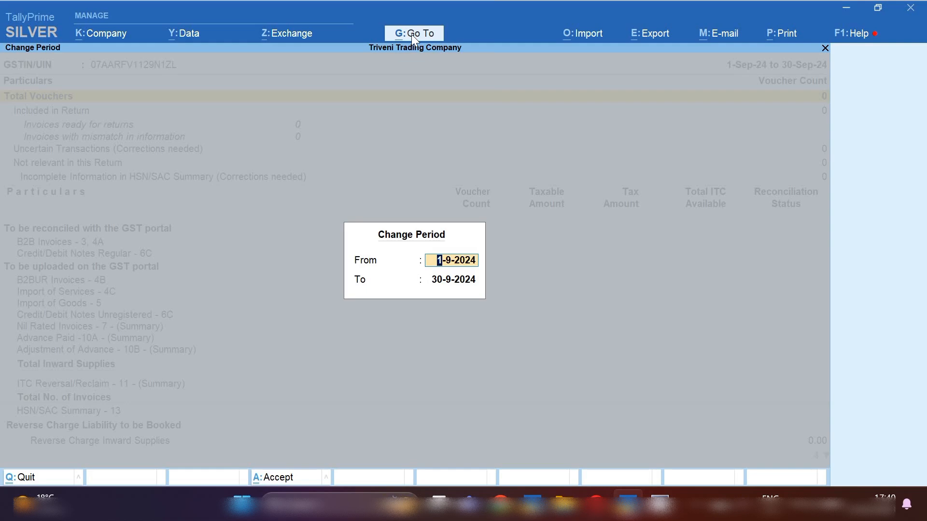
{"action": "type", "text": "1."}
{"action": "key", "text": "BackSpace"}
{"action": "type", "text": "29.12"}
{"action": "key", "text": "Return"}
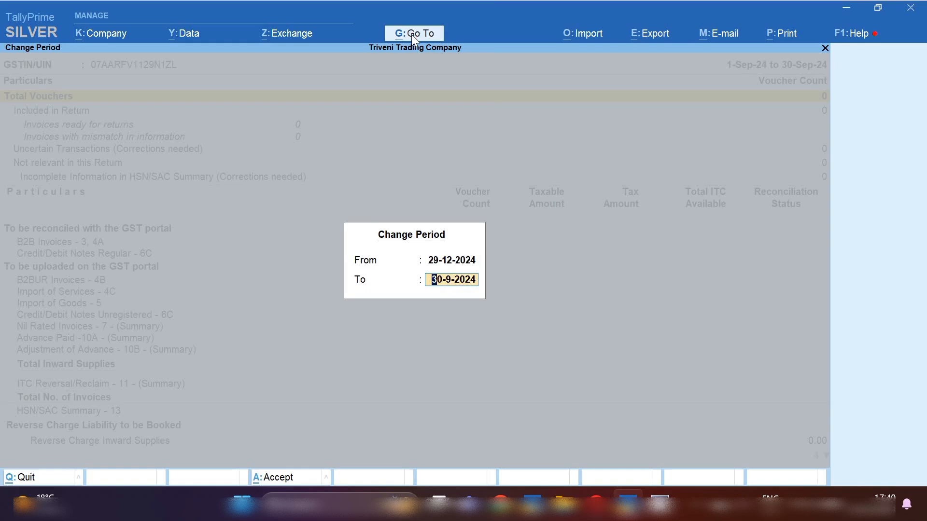
{"action": "key", "text": "Return"}
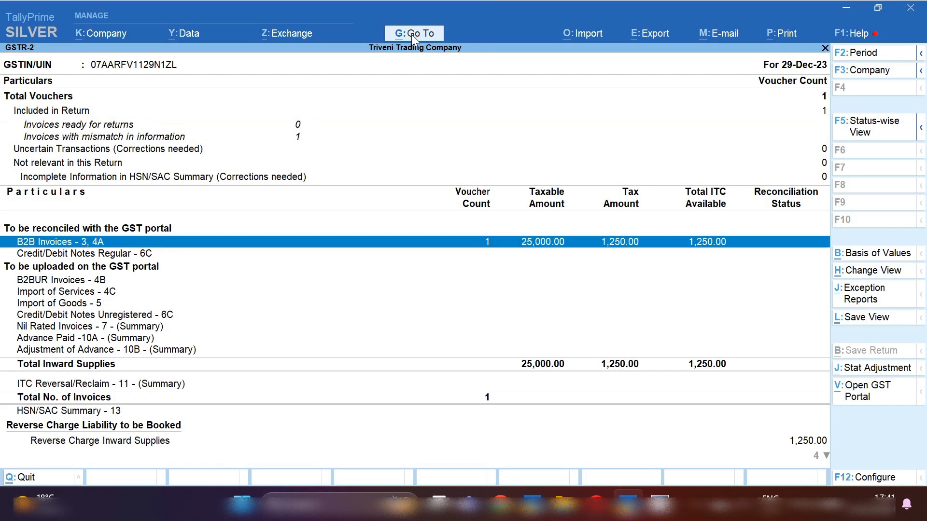
Step: Check the supplier entry behind B2B Invoices - 3, 4A for its taxable amount, tax and ITC, and return to the GSTR-2 summary
{"action": "key", "text": "Return"}
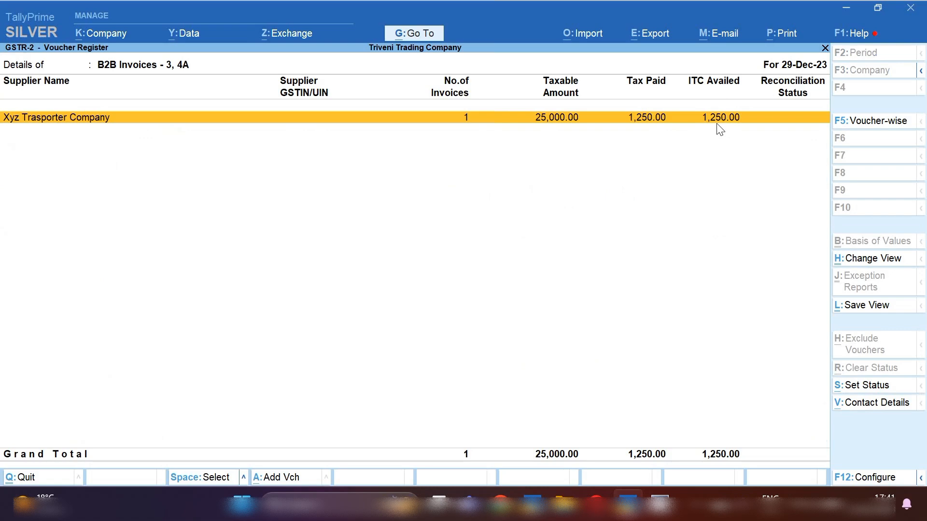
{"action": "key", "text": "Escape"}
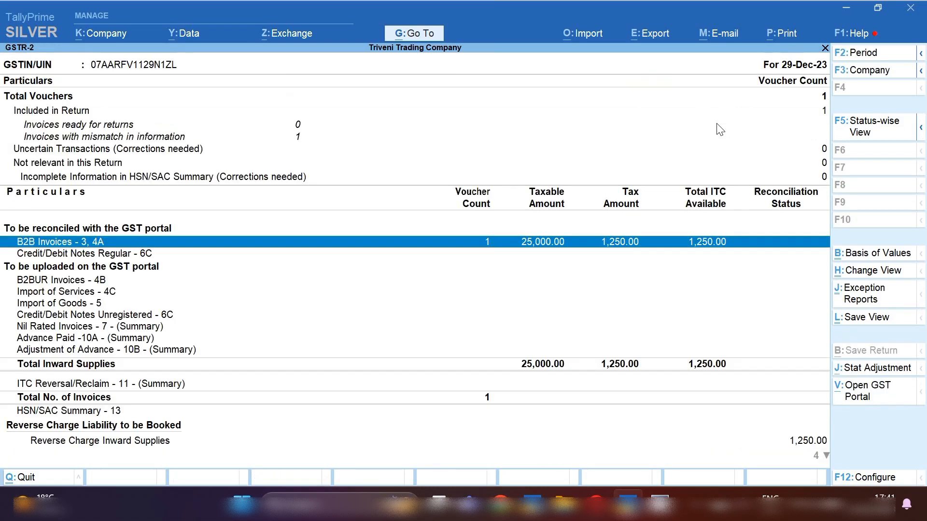
{"action": "left_click", "coordinate": [415, 34]}
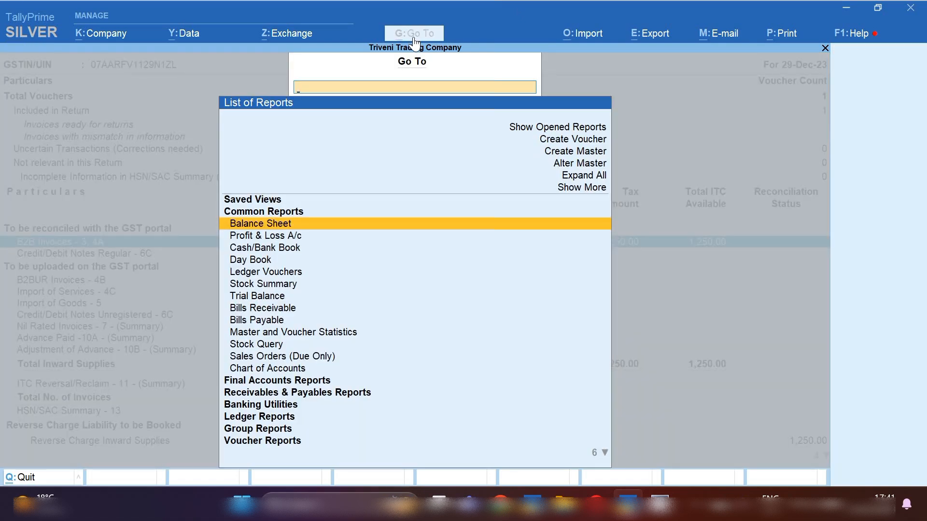
{"action": "key", "text": "Escape"}
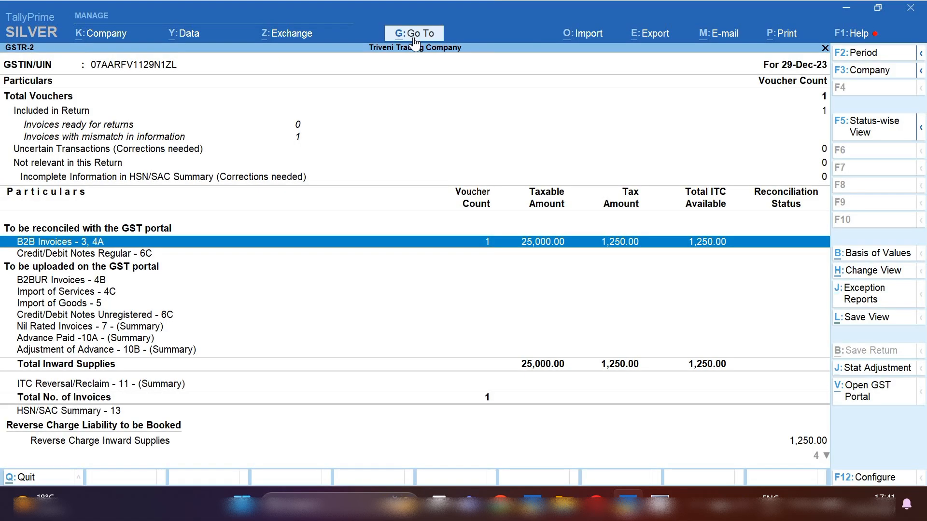
Step: Review the voucher and tax liability details behind Reverse Charge Inward Supplies in GSTR-2, and return to the summary
{"action": "key", "text": "Down"}
{"action": "key", "text": "Down"}
{"action": "key", "text": "Down"}
{"action": "key", "text": "Down"}
{"action": "key", "text": "Down"}
{"action": "key", "text": "Down"}
{"action": "key", "text": "Down"}
{"action": "key", "text": "Down"}
{"action": "key", "text": "Down"}
{"action": "key", "text": "Down"}
{"action": "key", "text": "Down"}
{"action": "key", "text": "Down"}
{"action": "key", "text": "Down"}
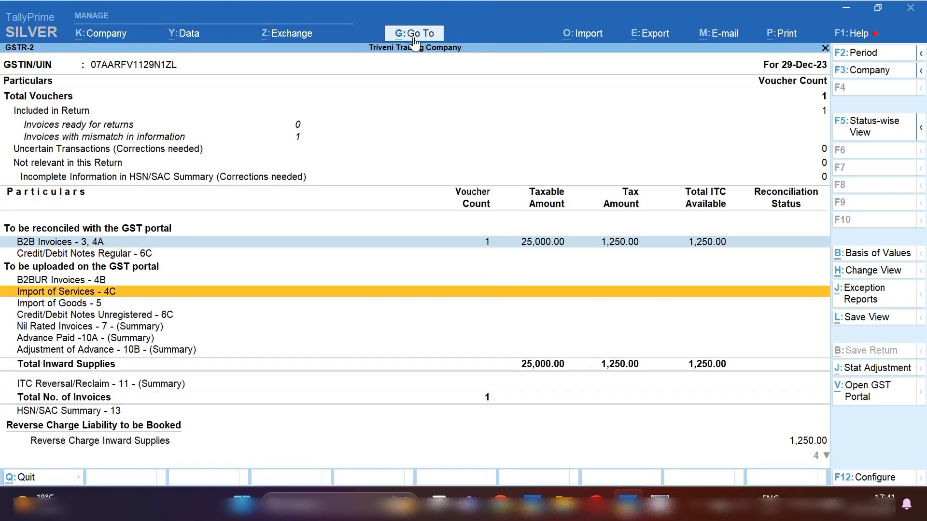
{"action": "key", "text": "Up"}
{"action": "key", "text": "Up"}
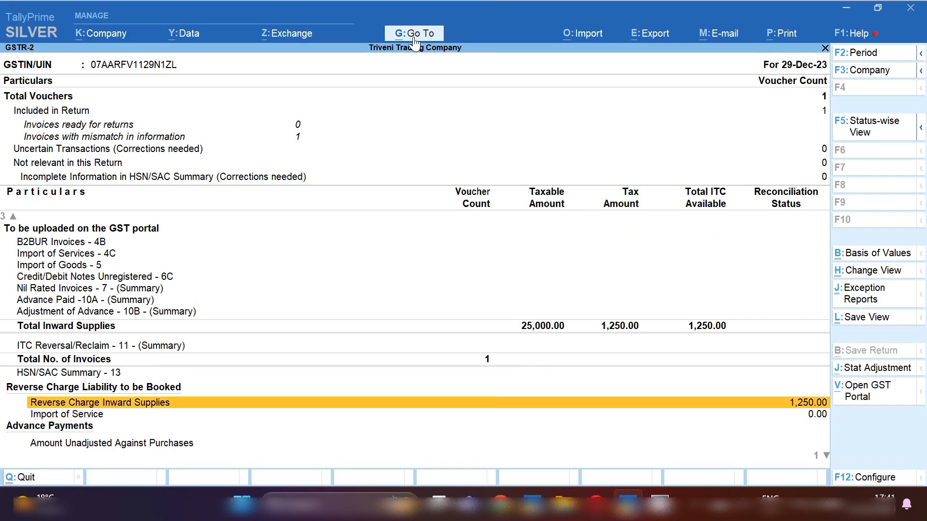
{"action": "key", "text": "Return"}
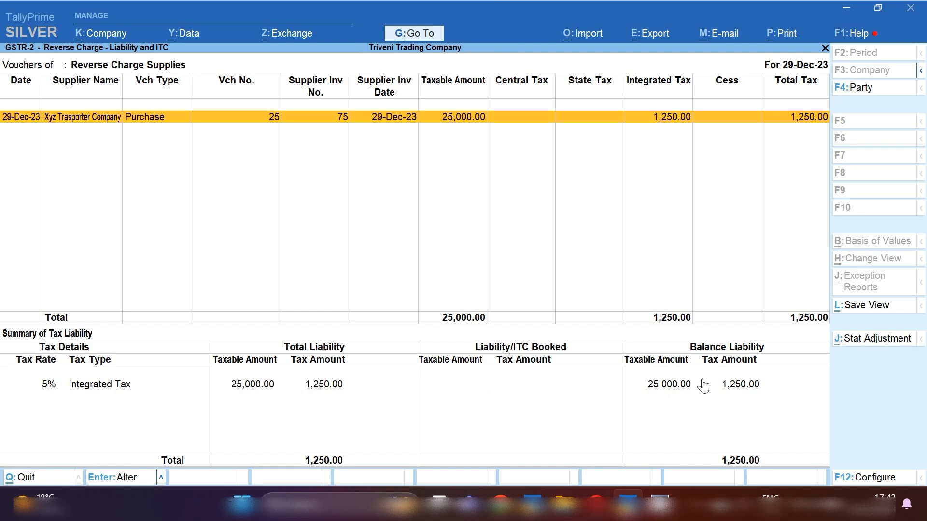
{"action": "key", "text": "Escape"}
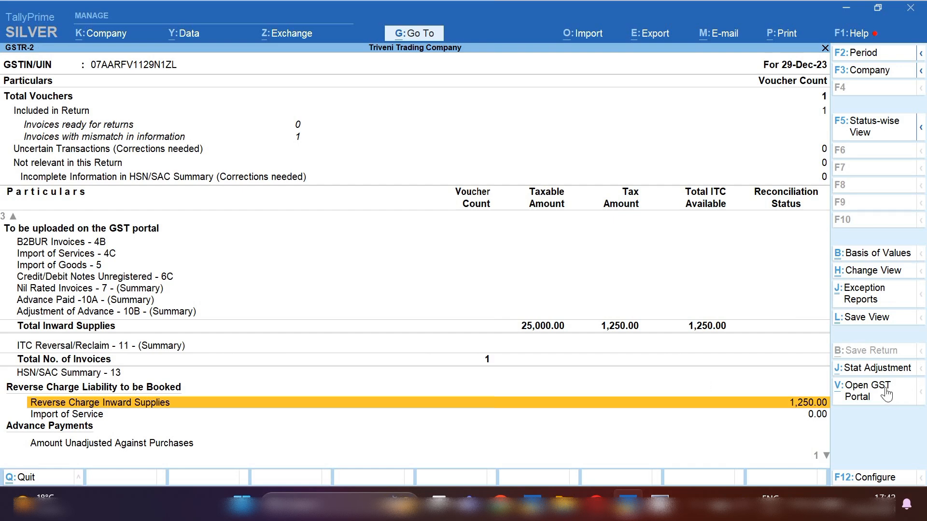
Step: Start a GST stat adjustment journal with nature Increase of Tax Liability and additional details Purchase under reverse charge
{"action": "left_click", "coordinate": [877, 369]}
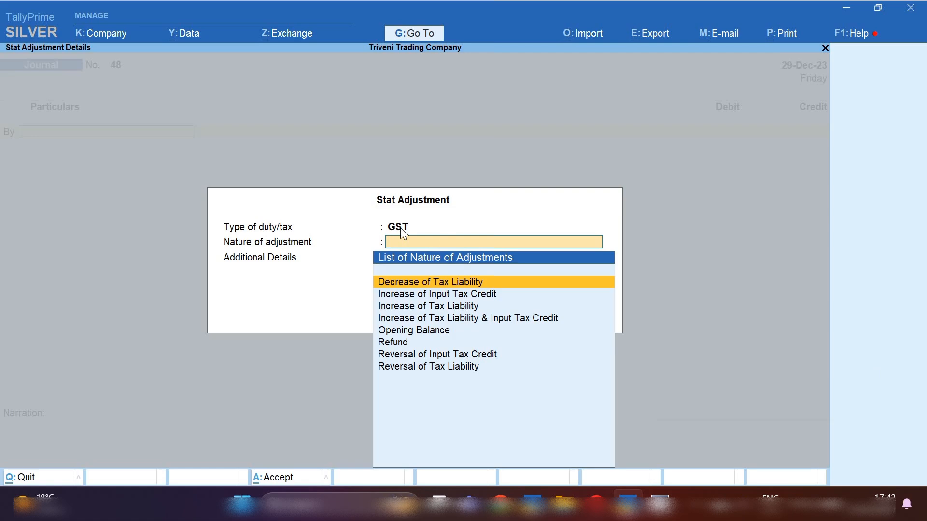
{"action": "key", "text": "Down"}
{"action": "key", "text": "Down"}
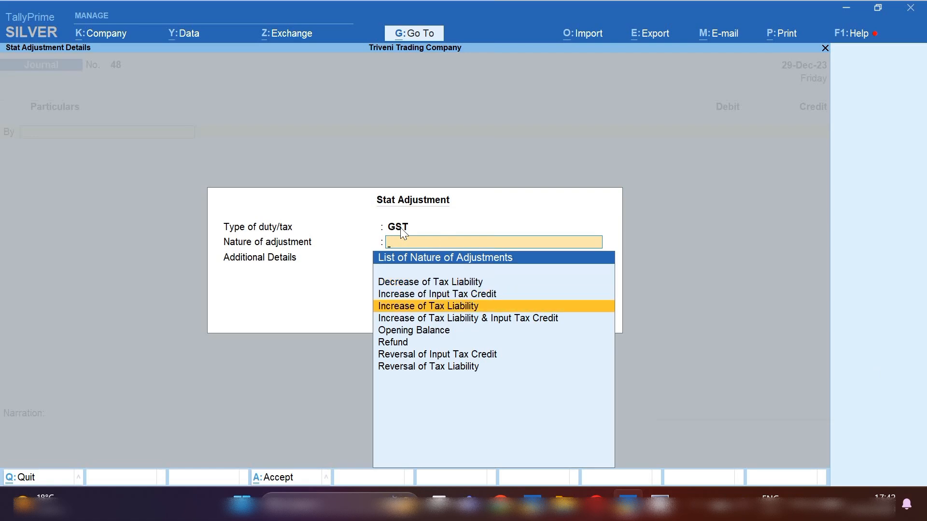
{"action": "key", "text": "Return"}
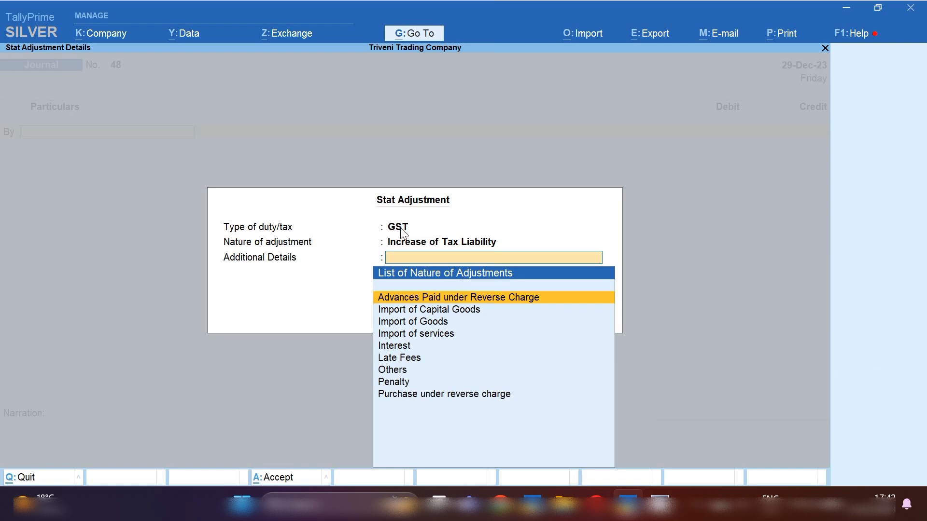
{"action": "key", "text": "Down"}
{"action": "key", "text": "Down"}
{"action": "key", "text": "Down"}
{"action": "key", "text": "Down"}
{"action": "key", "text": "Down"}
{"action": "key", "text": "Down"}
{"action": "key", "text": "Down"}
{"action": "key", "text": "Down"}
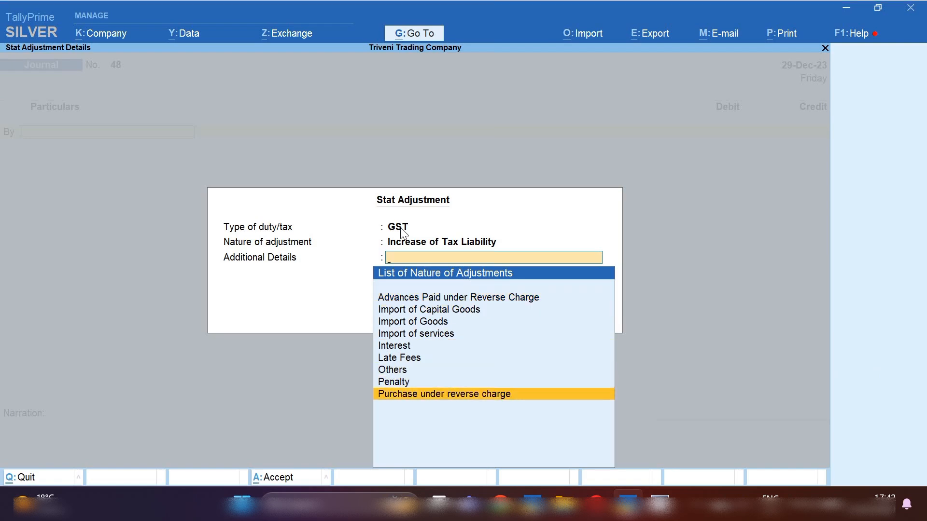
{"action": "key", "text": "Return"}
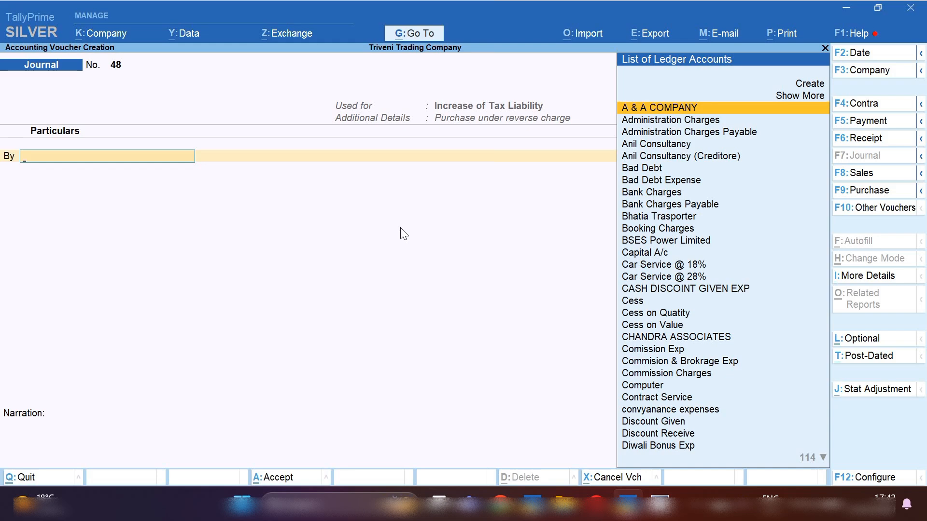
Step: Debit the Tax on RCM ledger with 1,250 in the journal voucher
{"action": "type", "text": "Tax"}
{"action": "key", "text": "Down"}
{"action": "key", "text": "Return"}
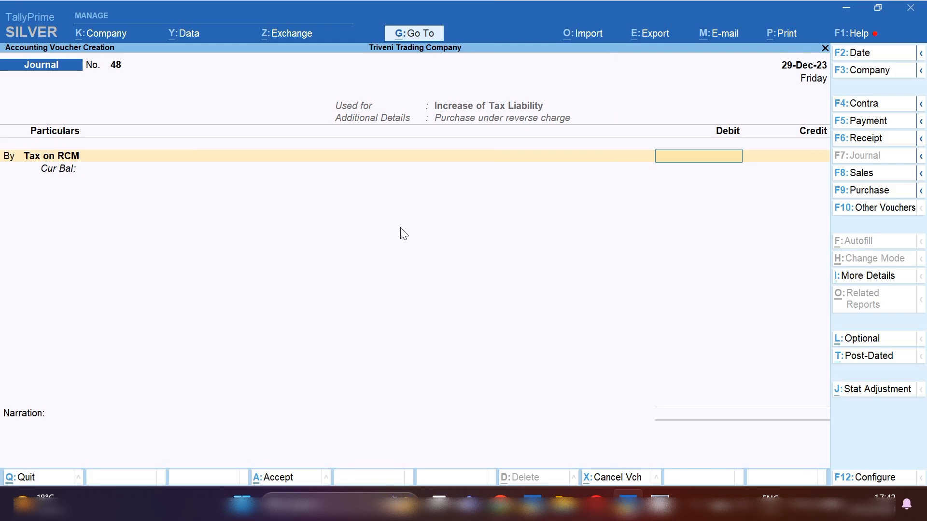
{"action": "type", "text": "1250"}
{"action": "key", "text": "Return"}
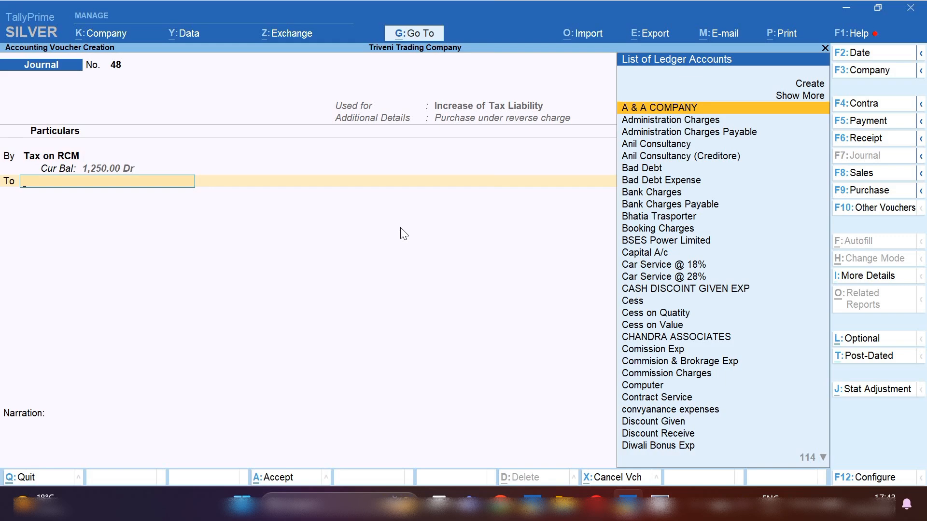
Step: Credit Input Igst @5% with 1,250.00, giving a rate of 5 and a taxable value of 25000 in its GST details
{"action": "type", "text": "5"}
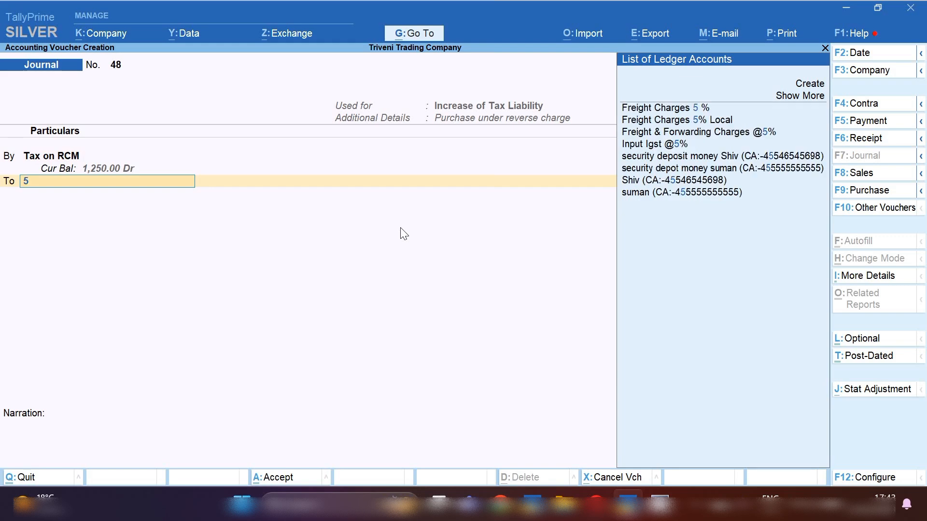
{"action": "key", "text": "Down"}
{"action": "key", "text": "Down"}
{"action": "key", "text": "Down"}
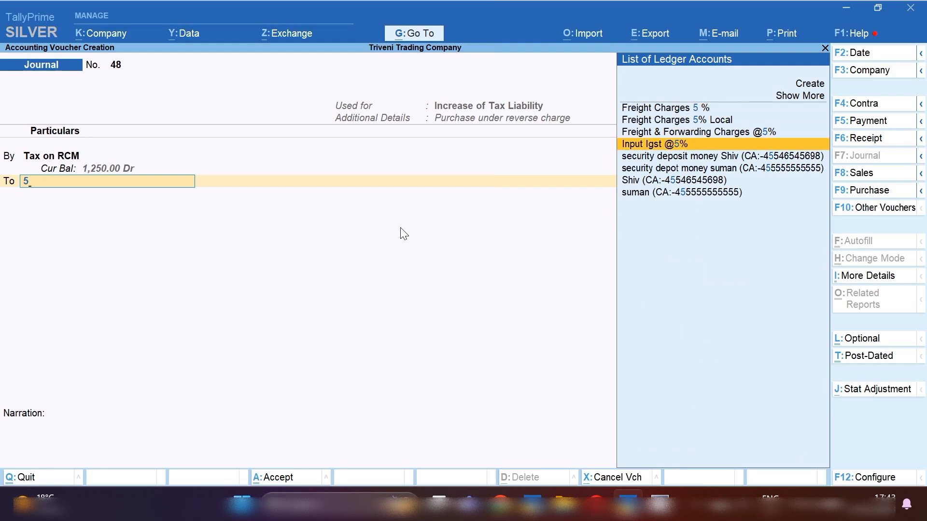
{"action": "key", "text": "Return"}
{"action": "type", "text": "5"}
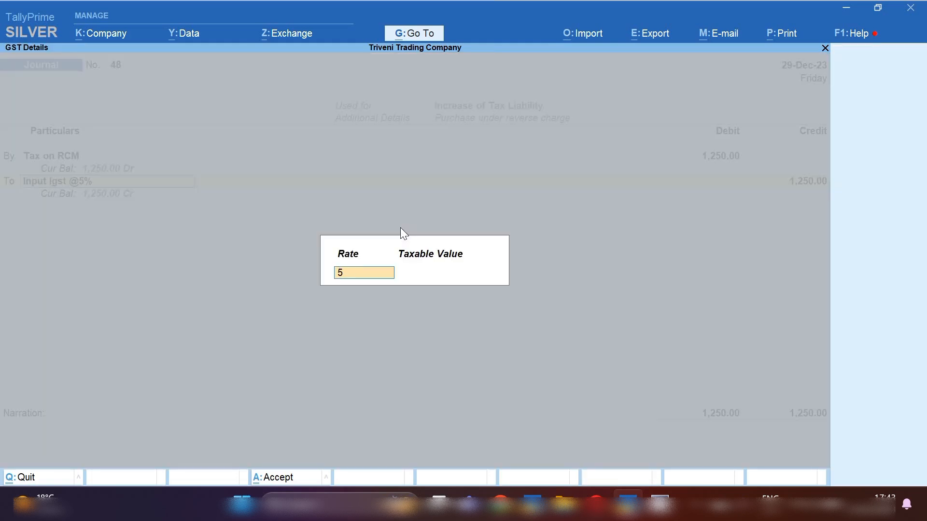
{"action": "key", "text": "Return"}
{"action": "type", "text": "25000"}
{"action": "key", "text": "Return"}
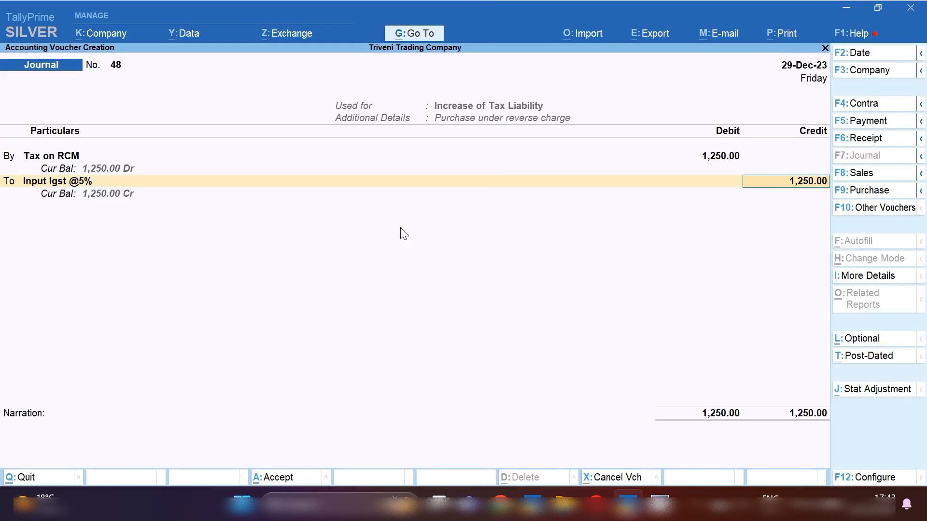
{"action": "key", "text": "Return"}
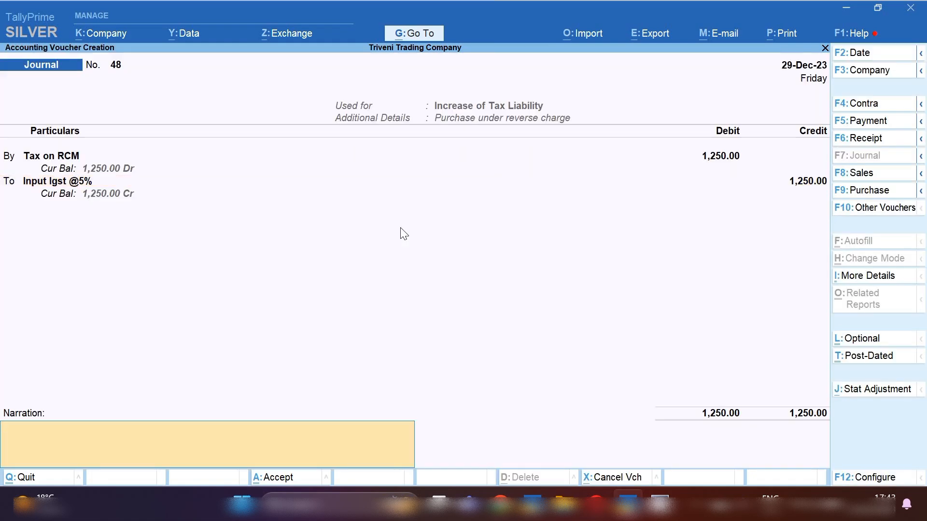
Step: Enter the narration "rxm booked" and save the journal voucher
{"action": "type", "text": "rxm book"}
{"action": "type", "text": "ed"}
{"action": "key", "text": "Return"}
{"action": "key", "text": "Return"}
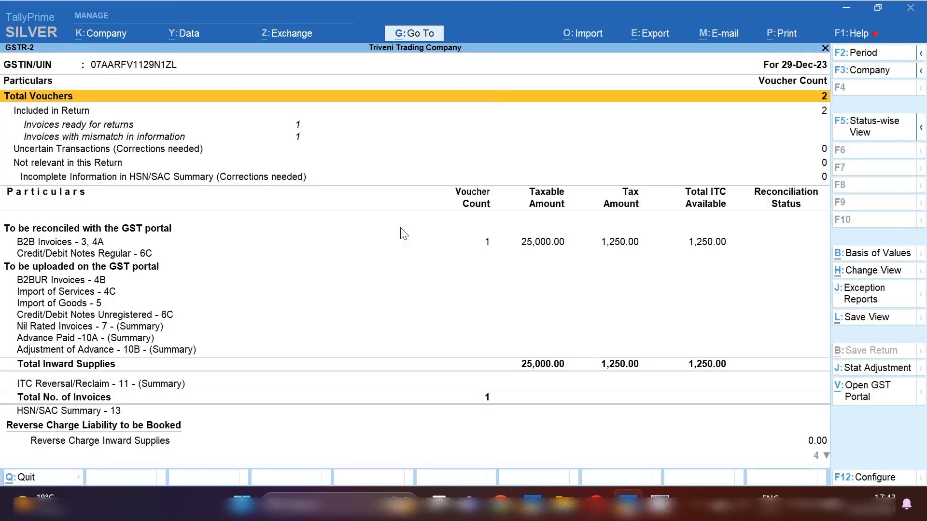
Step: Open the Balance Sheet, expand Current Liabilities and open the Duties & Taxes group summary
{"action": "left_click", "coordinate": [412, 38]}
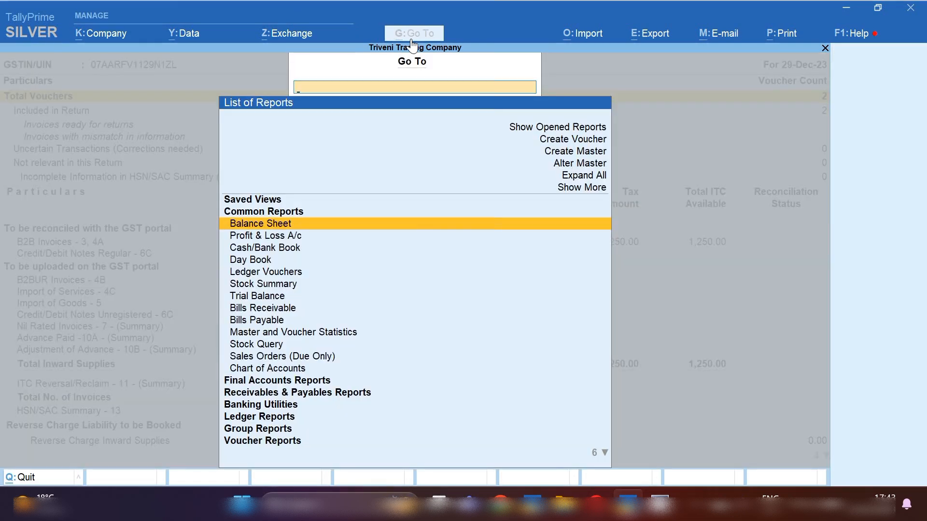
{"action": "key", "text": "Return"}
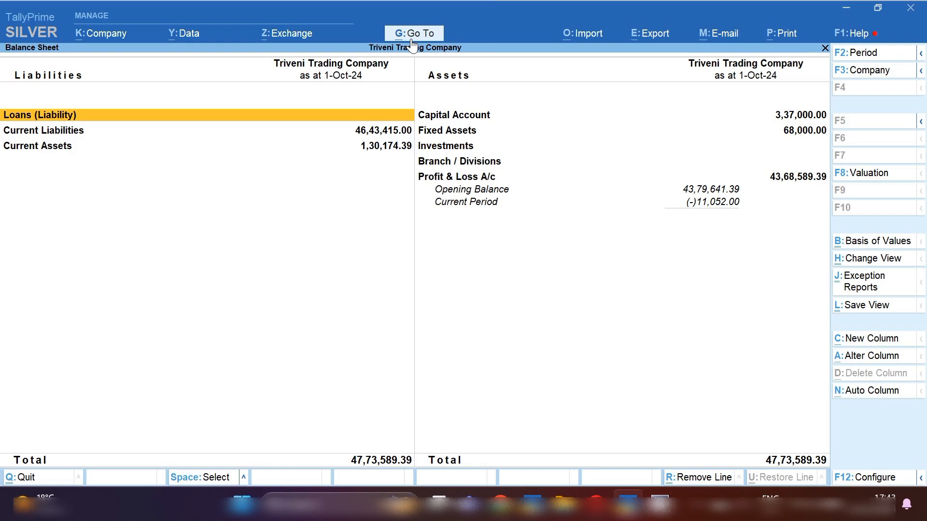
{"action": "key", "text": "Down"}
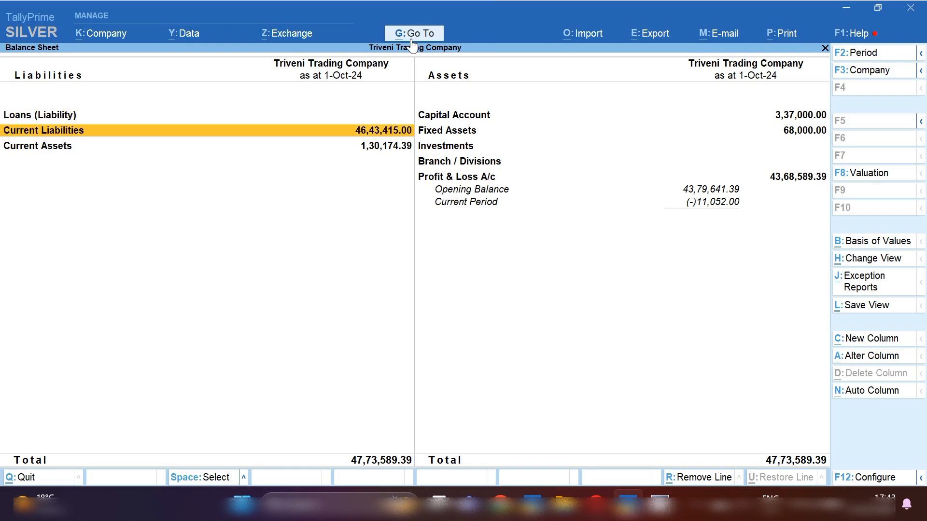
{"action": "key", "text": "shift+Return"}
{"action": "key", "text": "Down"}
{"action": "key", "text": "Down"}
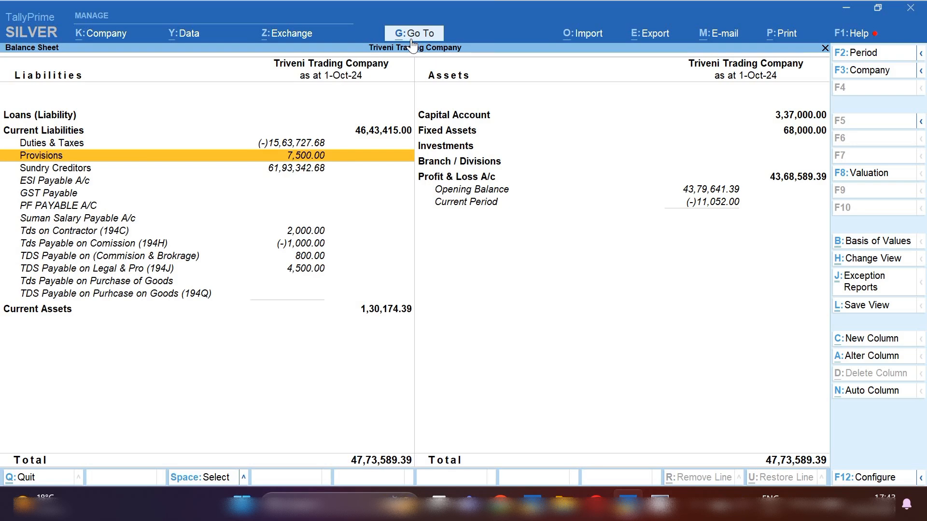
{"action": "key", "text": "Up"}
{"action": "key", "text": "Return"}
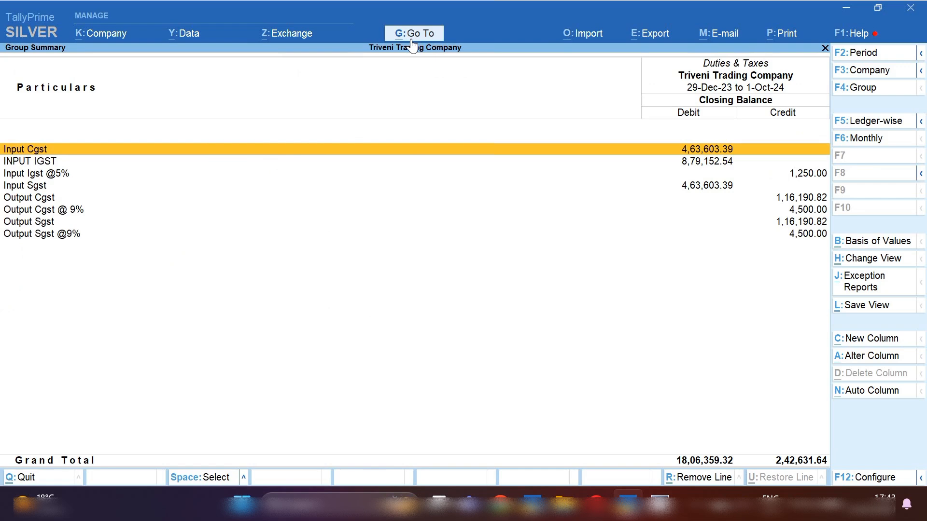
{"action": "key", "text": "F2"}
{"action": "key", "text": "Return"}
{"action": "key", "text": "Escape"}
Step: Drill down into the Input Igst @5% ledger and view its December 2023 vouchers
{"action": "key", "text": "Down"}
{"action": "key", "text": "Down"}
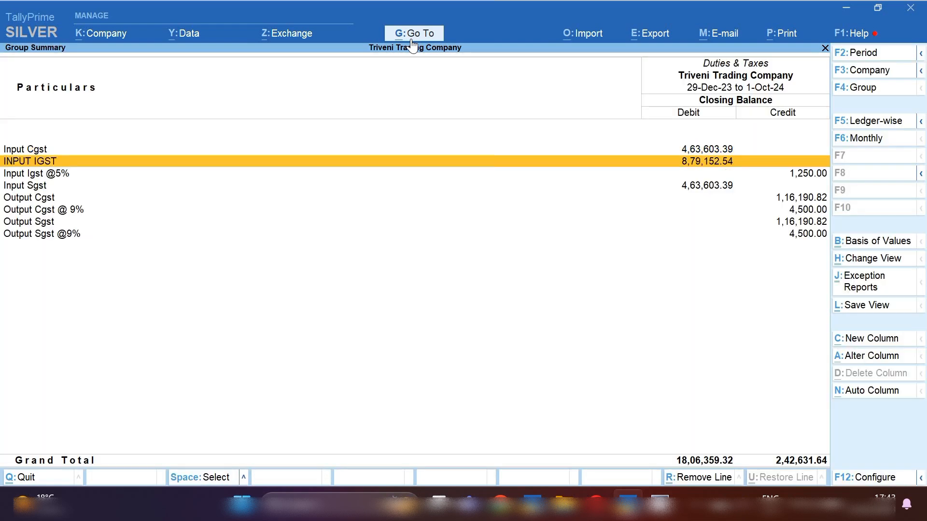
{"action": "key", "text": "space"}
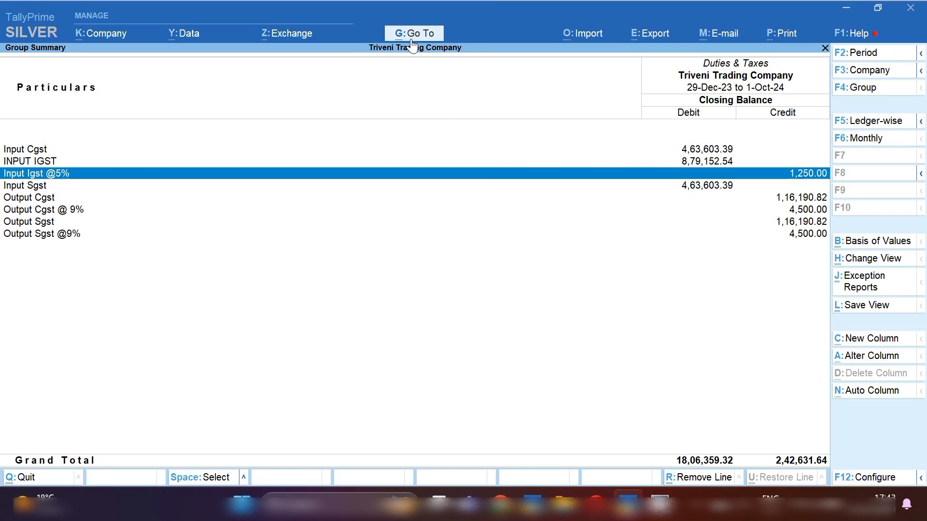
{"action": "key", "text": "Return"}
{"action": "key", "text": "Up"}
{"action": "key", "text": "Up"}
{"action": "key", "text": "Up"}
{"action": "key", "text": "Up"}
{"action": "key", "text": "Up"}
{"action": "key", "text": "Up"}
{"action": "key", "text": "Up"}
{"action": "key", "text": "Up"}
{"action": "key", "text": "Up"}
{"action": "key", "text": "Up"}
{"action": "key", "text": "Return"}
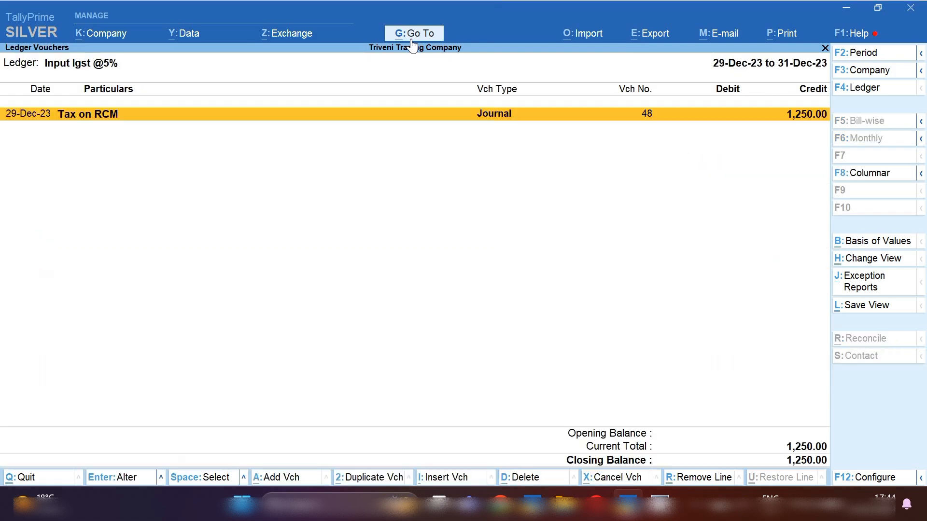
Step: Add a payment voucher debiting Xyz Trasporter Company with 25,000
{"action": "key", "text": "alt+a"}
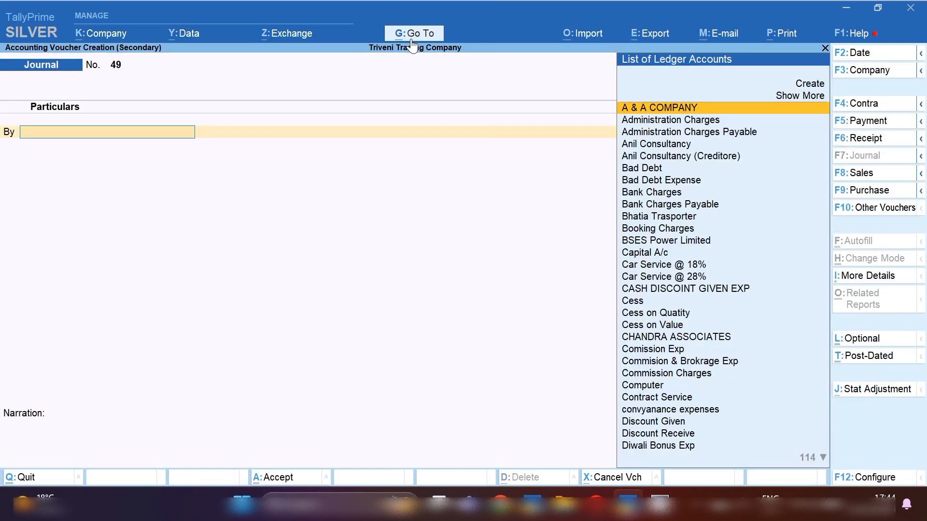
{"action": "left_click", "coordinate": [887, 129]}
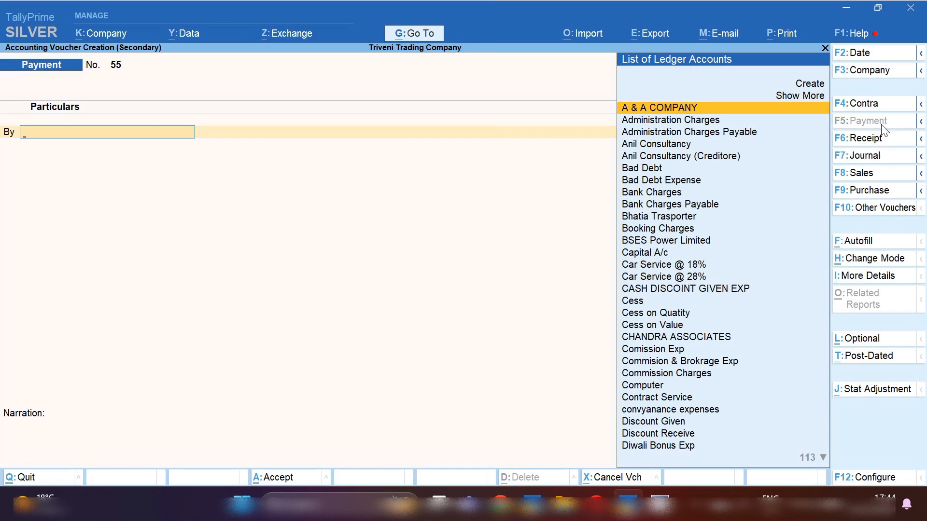
{"action": "type", "text": "X"}
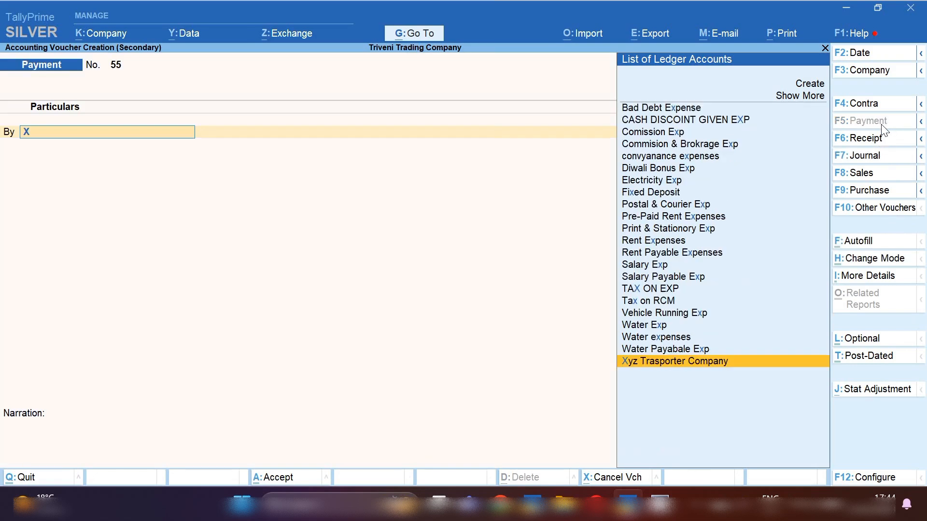
{"action": "type", "text": "yz"}
{"action": "key", "text": "Return"}
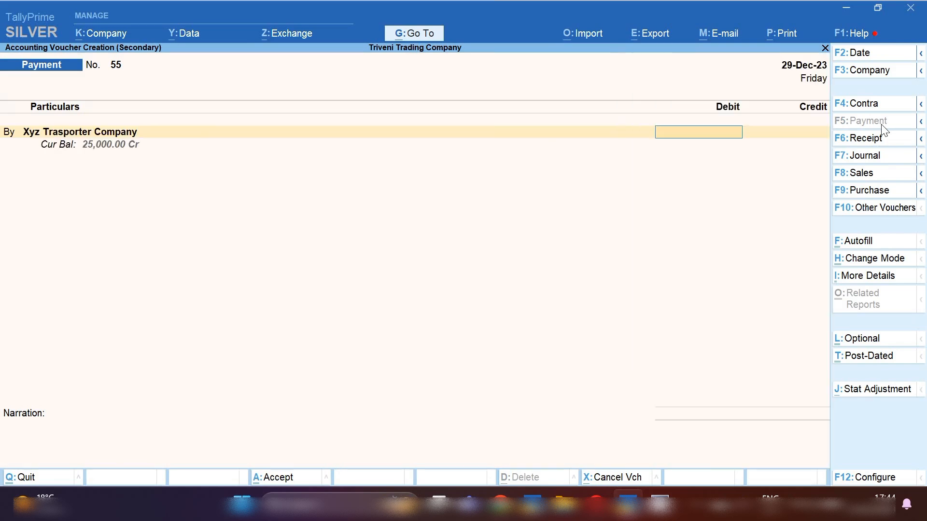
{"action": "type", "text": "25000"}
{"action": "key", "text": "Return"}
Step: Allocate the supplier's 25,000.00 Dr payment bill-wise as Agst Ref 75
{"action": "key", "text": "Return"}
{"action": "key", "text": "Return"}
{"action": "key", "text": "Return"}
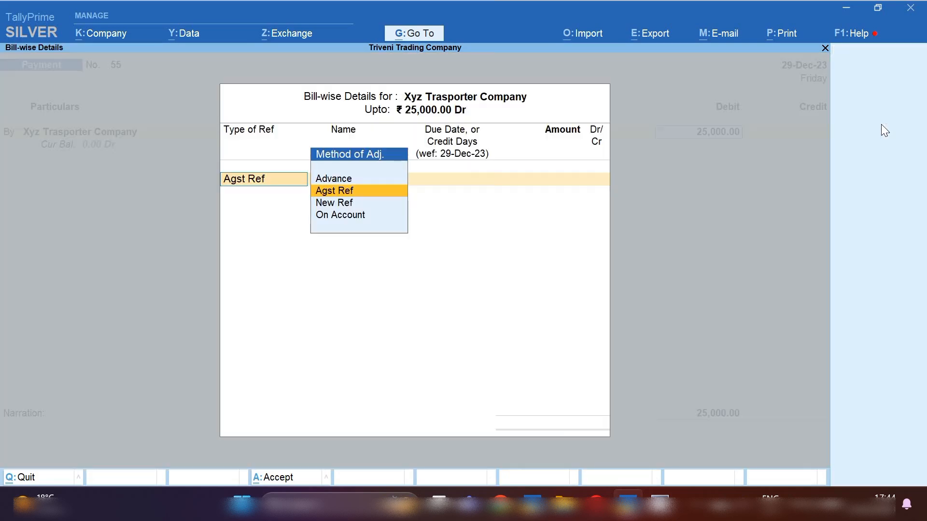
{"action": "key", "text": "Return"}
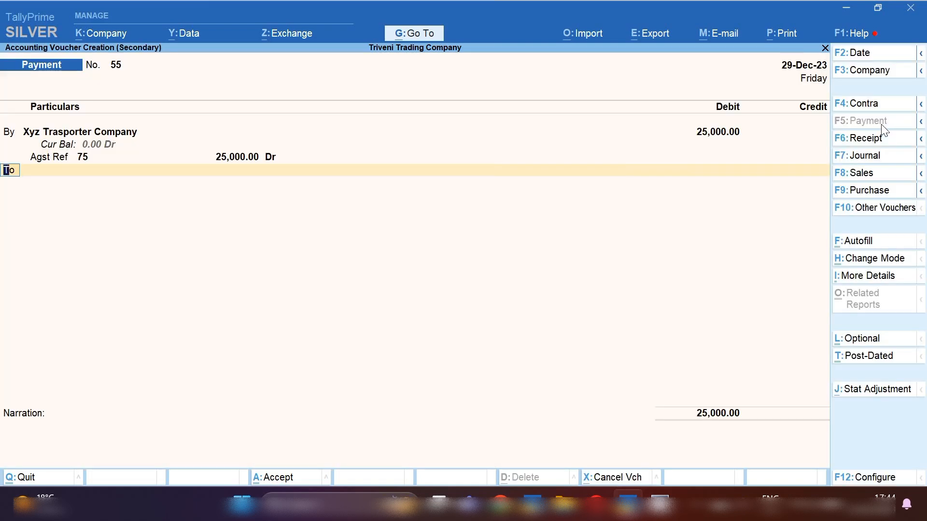
Step: Credit the payment to Sbi Bank and save the payment voucher
{"action": "type", "text": "Sbi"}
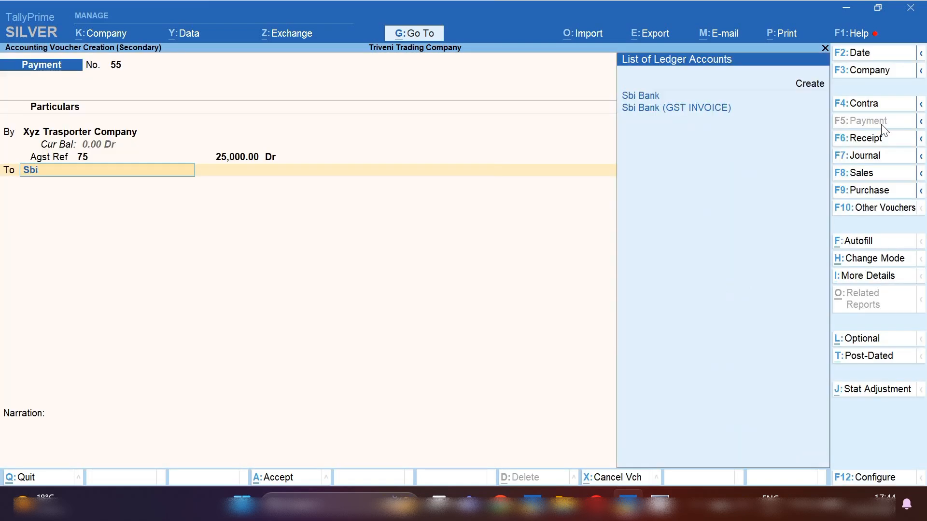
{"action": "key", "text": "Return"}
{"action": "key", "text": "Return"}
{"action": "key", "text": "Return"}
{"action": "key", "text": "Return"}
{"action": "key", "text": "Return"}
{"action": "key", "text": "Return"}
{"action": "key", "text": "Return"}
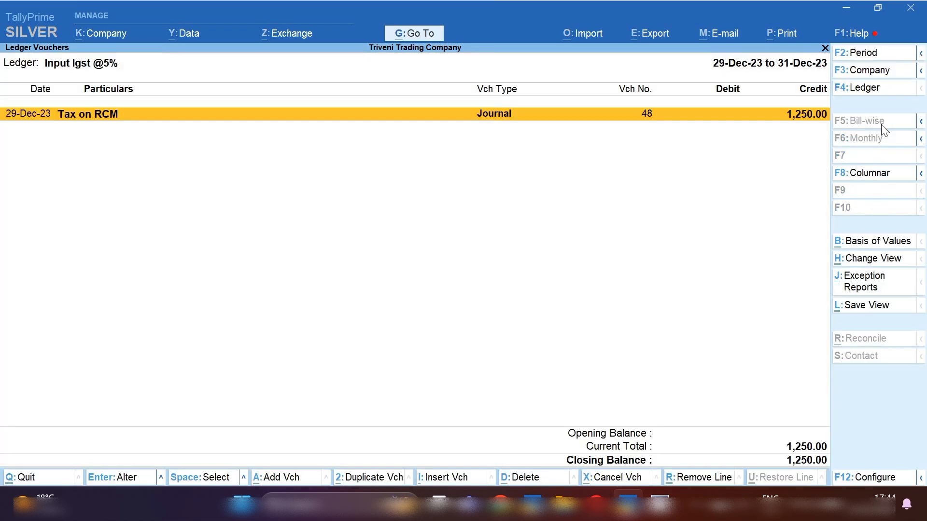
Step: Add a payment voucher with a GST stat adjustment whose nature of payment is Payment under reverse charge
{"action": "key", "text": "alt+a"}
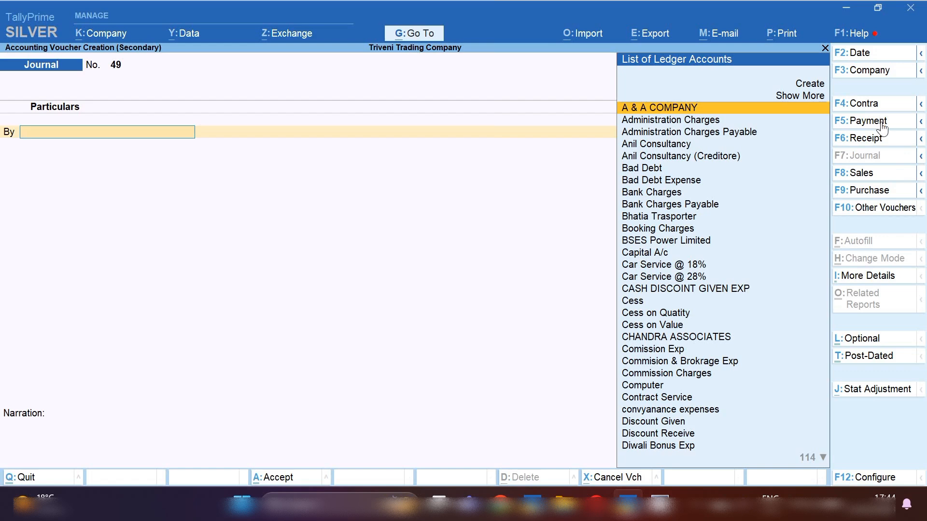
{"action": "left_click", "coordinate": [868, 121]}
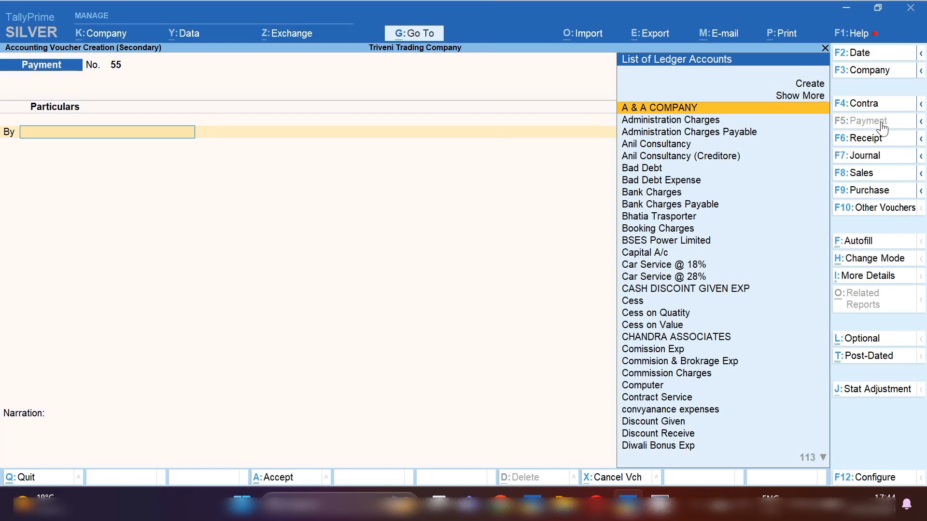
{"action": "left_click", "coordinate": [876, 390]}
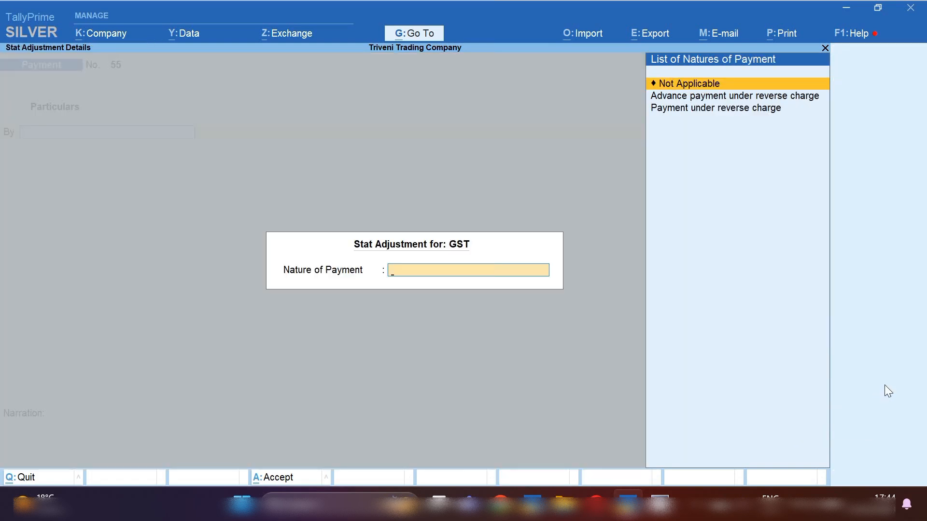
{"action": "key", "text": "Down"}
{"action": "key", "text": "Down"}
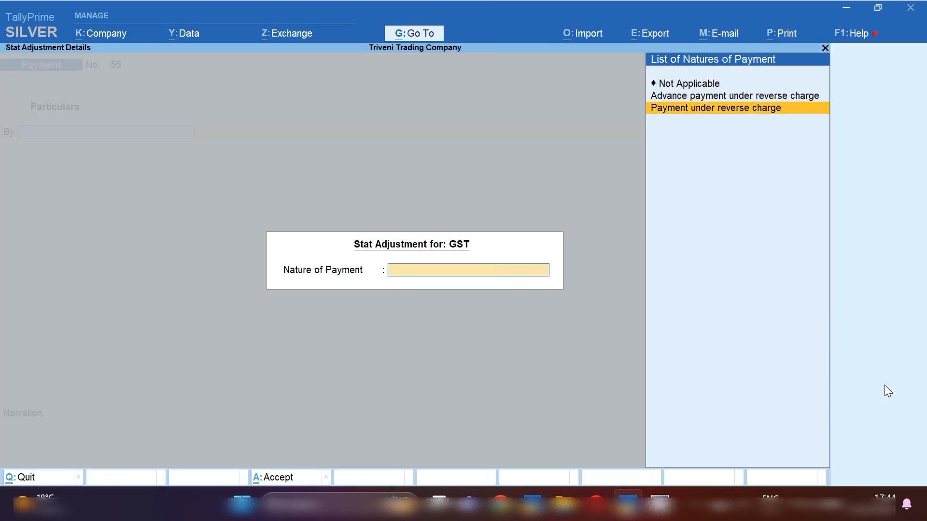
{"action": "key", "text": "Return"}
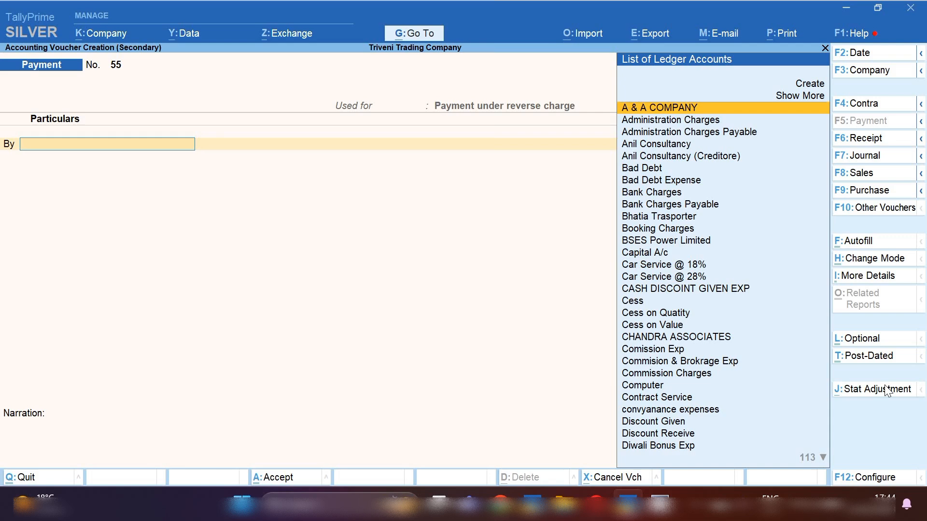
Step: Debit Input Igst @5% with 1,250 in the reverse charge payment voucher
{"action": "type", "text": "5"}
{"action": "key", "text": "Down"}
{"action": "key", "text": "Down"}
{"action": "key", "text": "Down"}
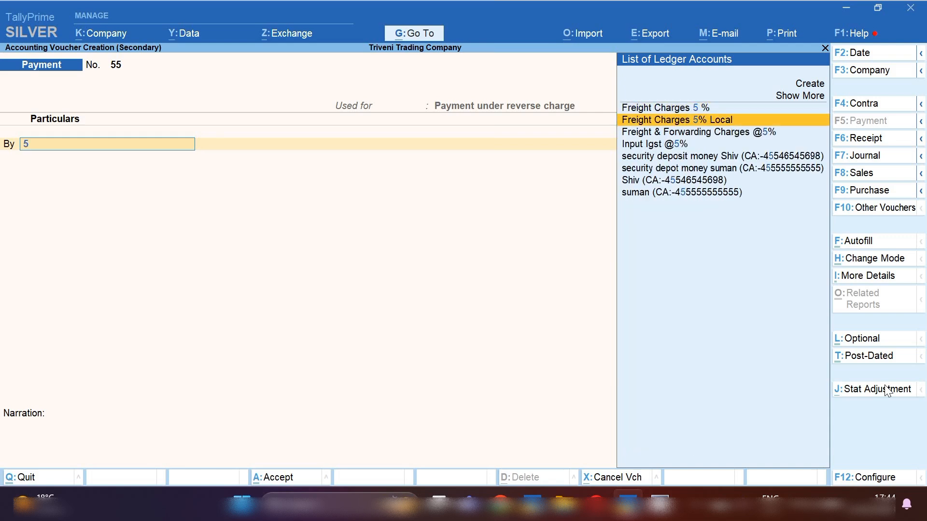
{"action": "key", "text": "Return"}
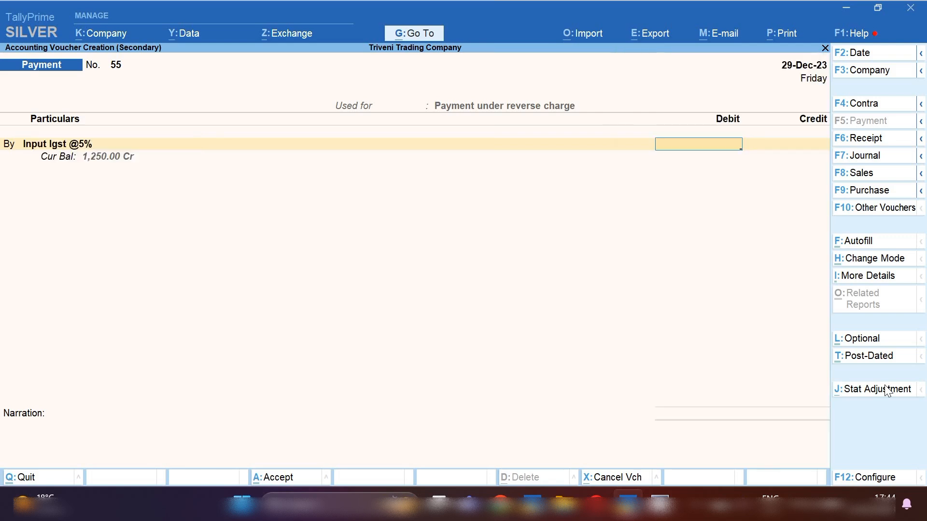
{"action": "type", "text": "1250"}
{"action": "key", "text": "Return"}
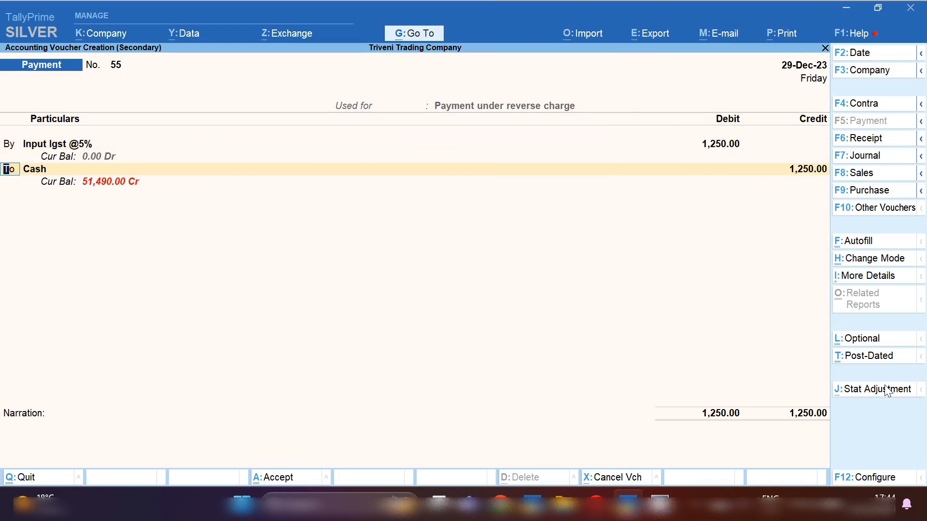
Step: Replace Cash with Sbi Bank as the account credited with 1,250.00
{"action": "key", "text": "Return"}
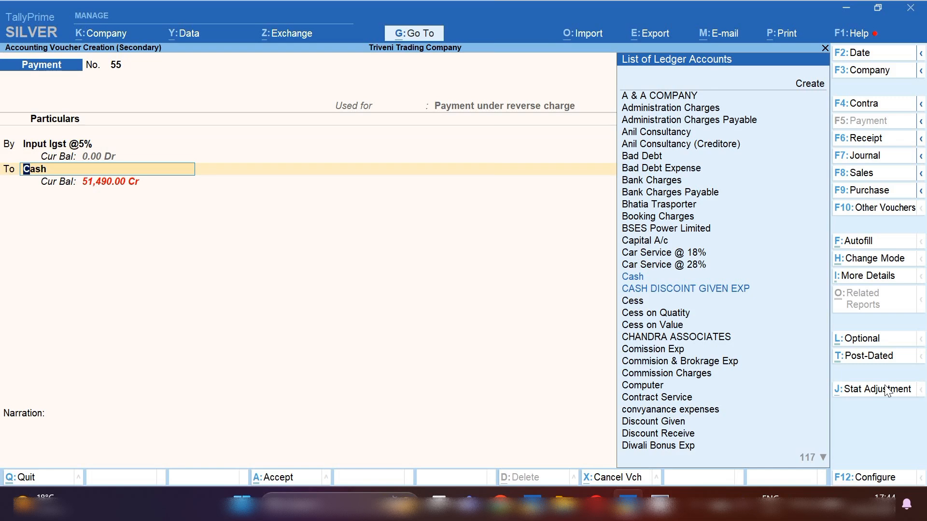
{"action": "type", "text": "Sbi"}
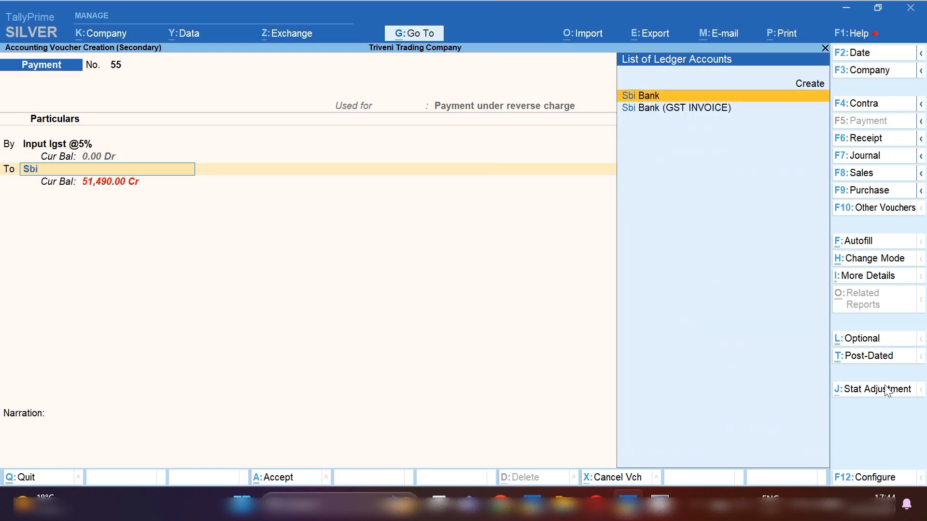
{"action": "key", "text": "Return"}
{"action": "key", "text": "Return"}
{"action": "key", "text": "Return"}
{"action": "key", "text": "Return"}
{"action": "key", "text": "Return"}
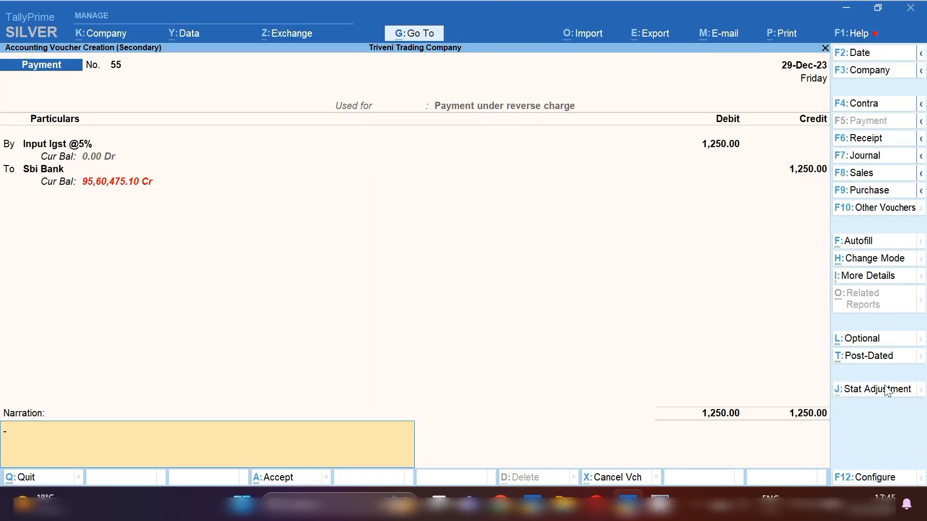
Step: Enter the narration "rcm tax payment" and save the payment voucher
{"action": "type", "text": "rcm tax payment"}
{"action": "key", "text": "Return"}
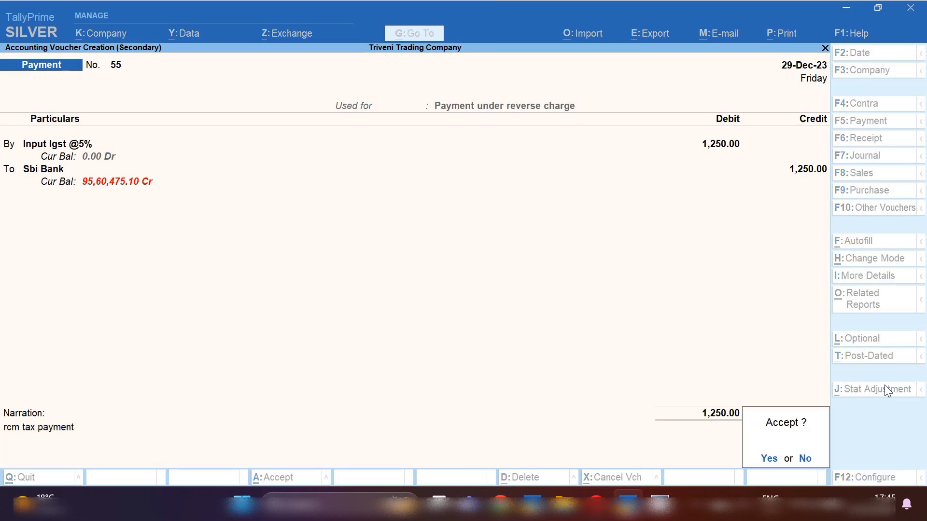
{"action": "key", "text": "Return"}
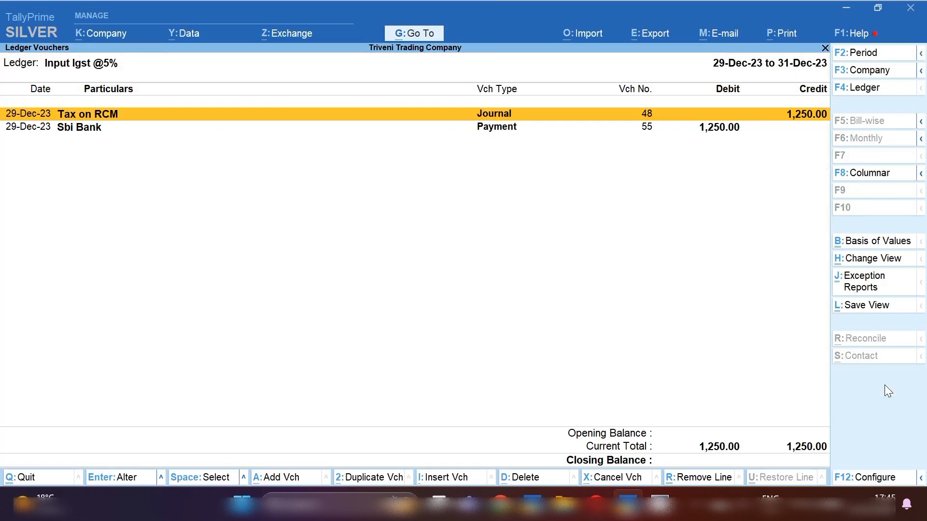
Step: Return from the Input Igst @5% vouchers to the Duties & Taxes group summary and review its ledgers
{"action": "key", "text": "F6"}
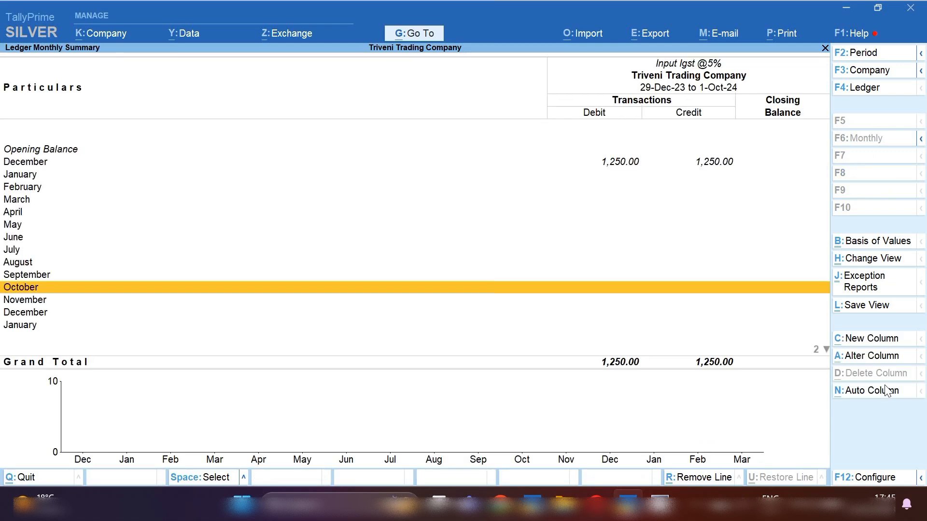
{"action": "key", "text": "Escape"}
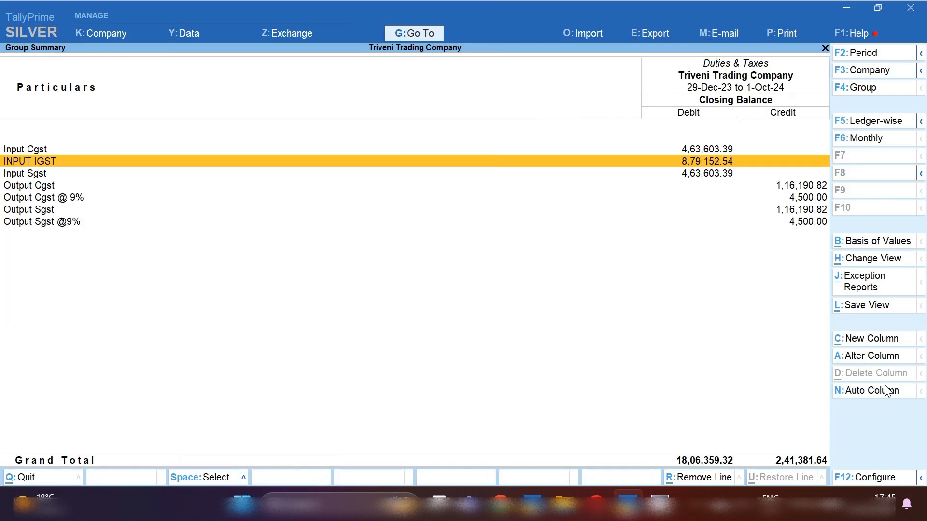
{"action": "key", "text": "Down"}
{"action": "key", "text": "Down"}
{"action": "key", "text": "Down"}
{"action": "key", "text": "Up"}
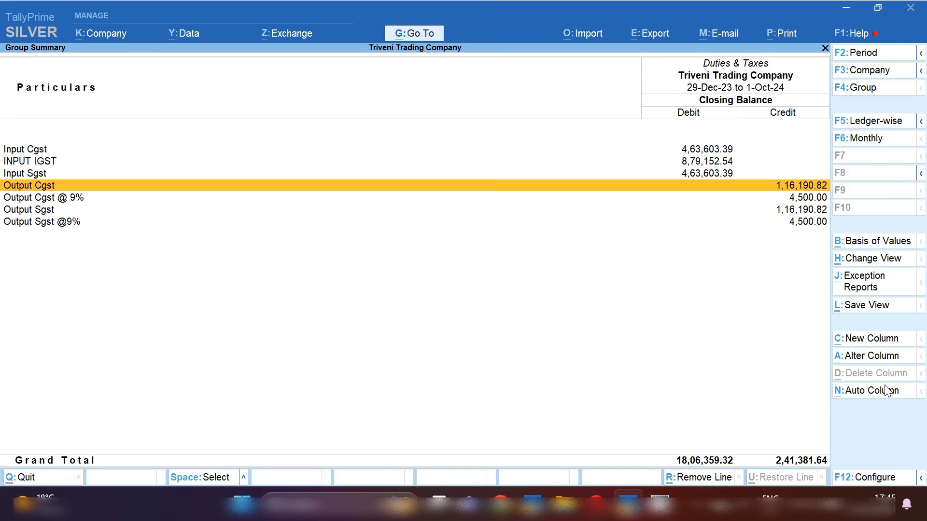
Step: Display the ledger vouchers of Xyz Trasporter Company
{"action": "left_click", "coordinate": [419, 35]}
{"action": "key", "text": "Down"}
{"action": "key", "text": "Down"}
{"action": "key", "text": "Down"}
{"action": "key", "text": "Down"}
{"action": "key", "text": "Down"}
{"action": "key", "text": "Down"}
{"action": "key", "text": "Down"}
{"action": "key", "text": "Down"}
{"action": "key", "text": "Down"}
{"action": "key", "text": "Down"}
{"action": "key", "text": "Down"}
{"action": "key", "text": "Down"}
{"action": "key", "text": "Down"}
{"action": "key", "text": "Down"}
{"action": "key", "text": "Down"}
{"action": "key", "text": "Down"}
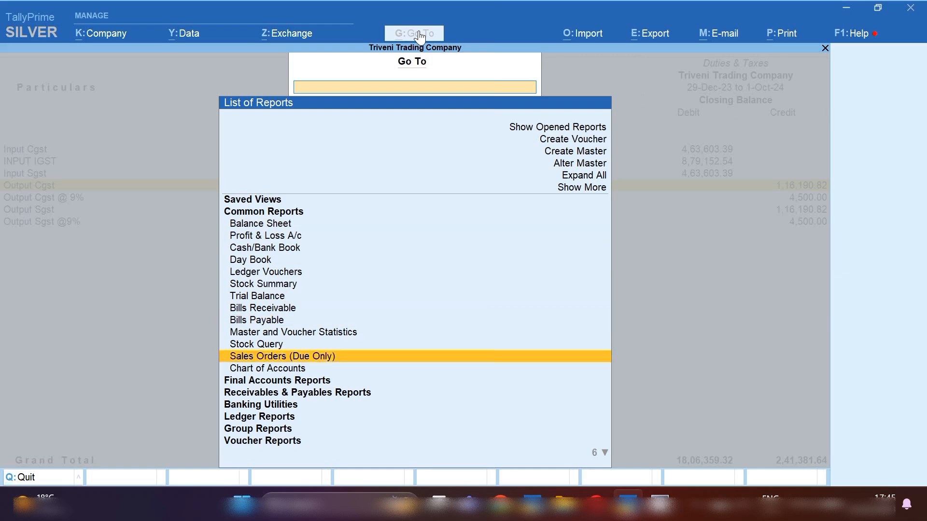
{"action": "key", "text": "Return"}
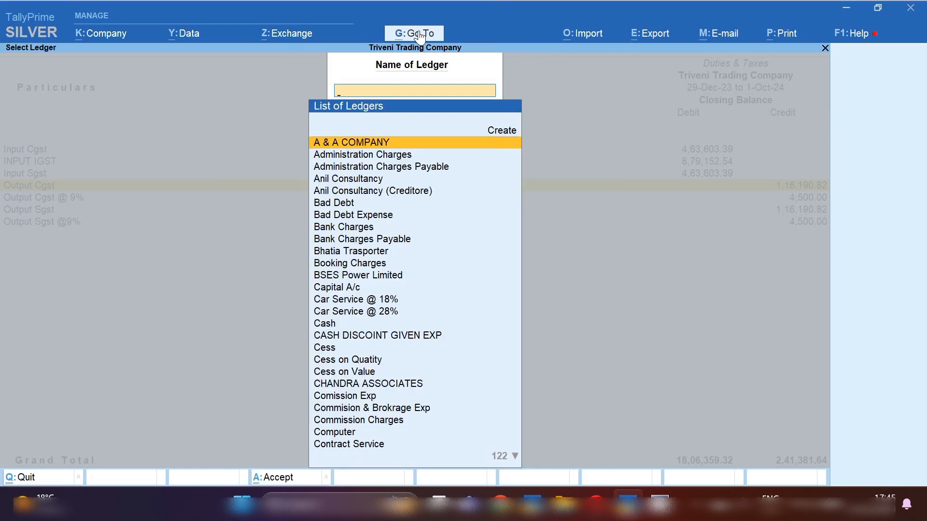
{"action": "type", "text": "X"}
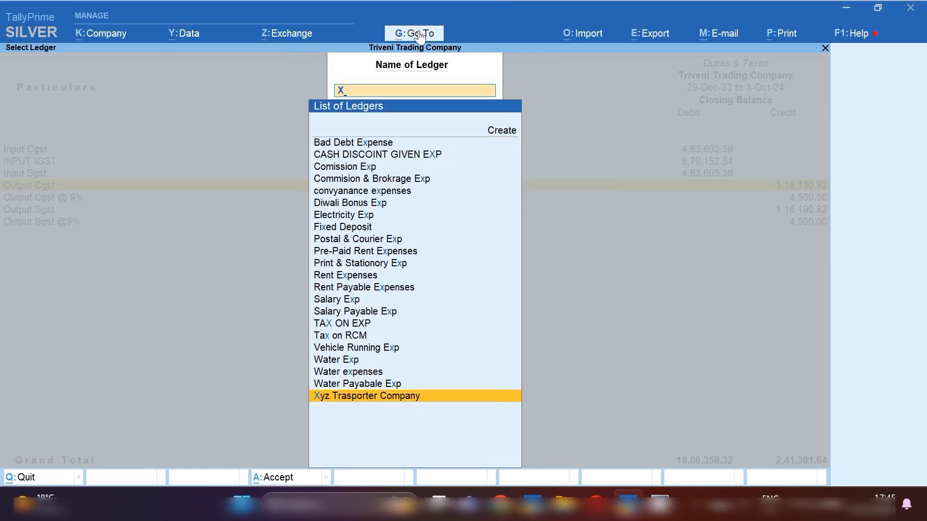
{"action": "key", "text": "Return"}
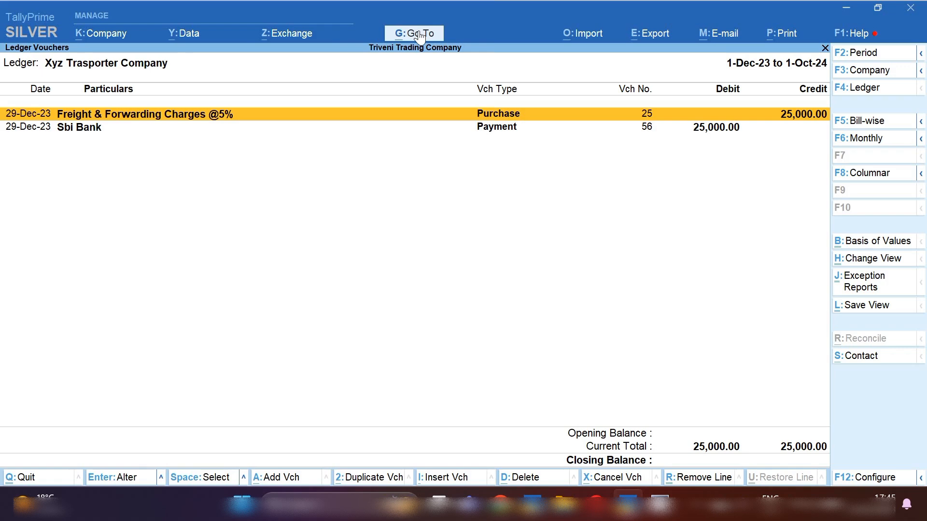
Step: Mark the Sbi Bank payment and the freight purchase in the ledger to compare the two entries
{"action": "key", "text": "Down"}
{"action": "key", "text": "space"}
{"action": "key", "text": "Up"}
{"action": "key", "text": "space"}
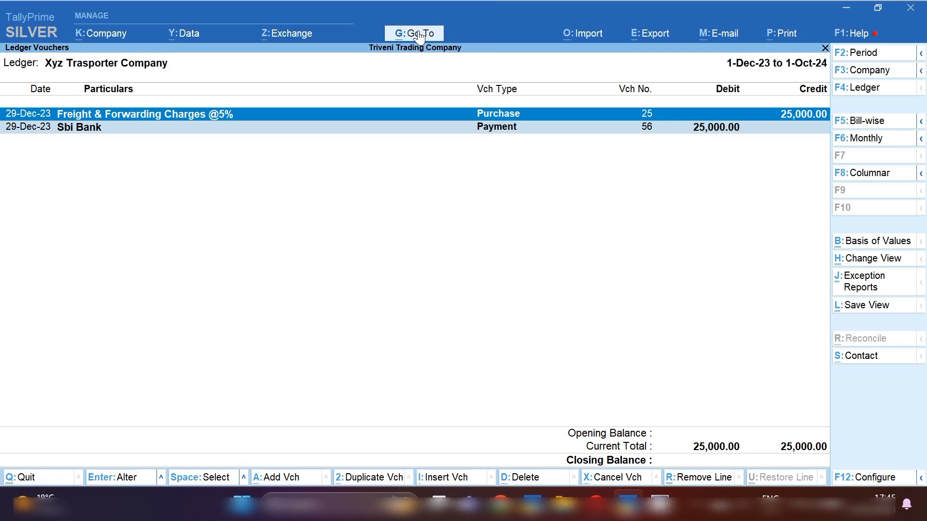
{"action": "key", "text": "Down"}
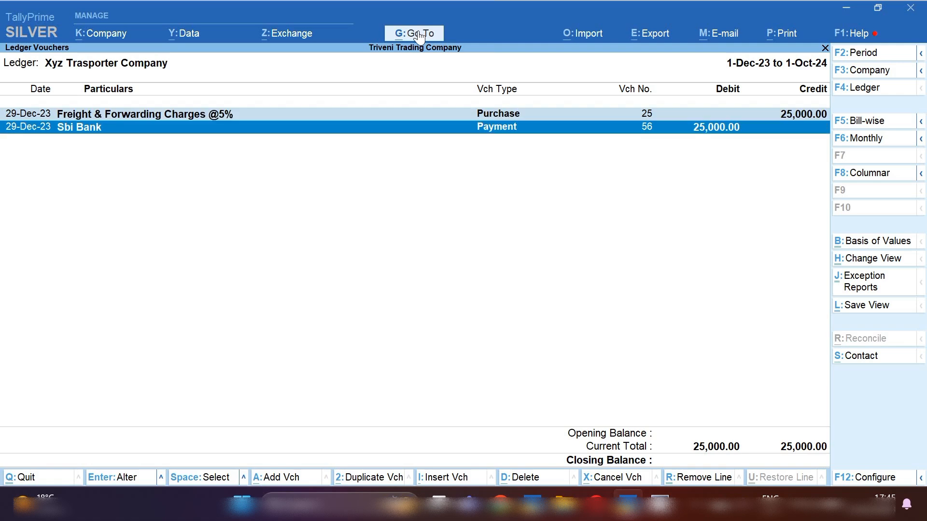
{"action": "key", "text": "Up"}
Step: Add a journal voucher debiting Commision & Brokrage Exp with 1,000
{"action": "key", "text": "alt+a"}
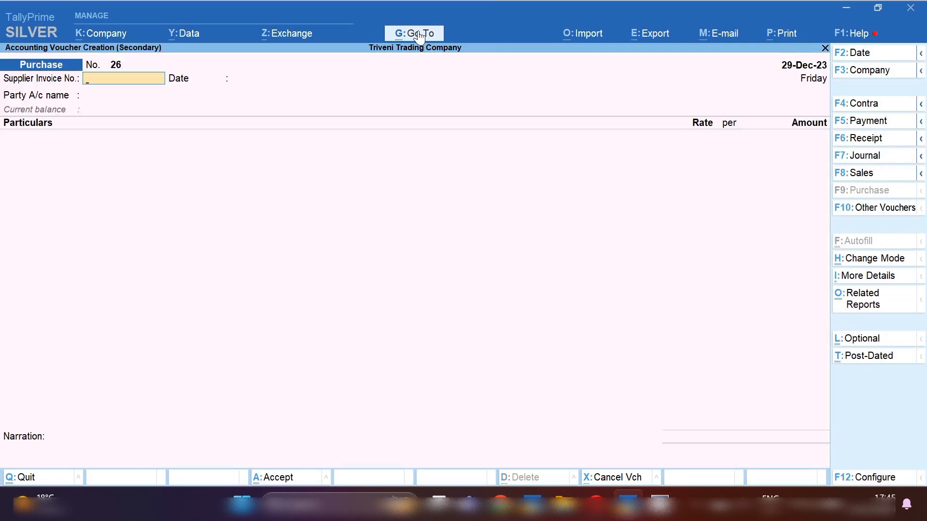
{"action": "left_click", "coordinate": [877, 161]}
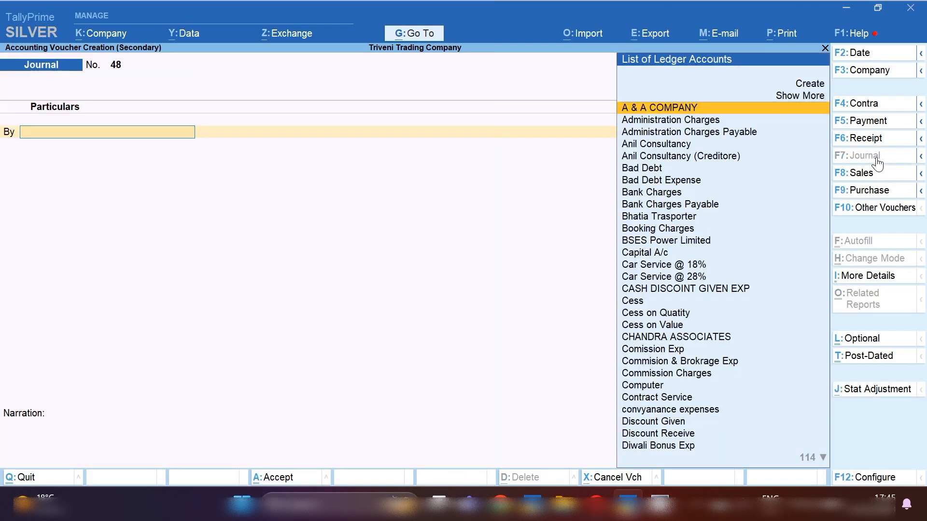
{"action": "type", "text": "Com"}
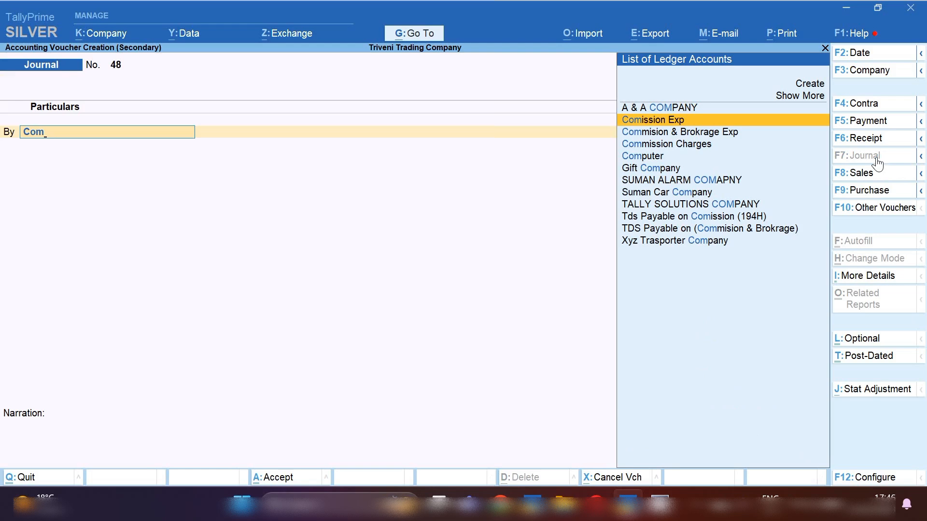
{"action": "key", "text": "Down"}
{"action": "key", "text": "Return"}
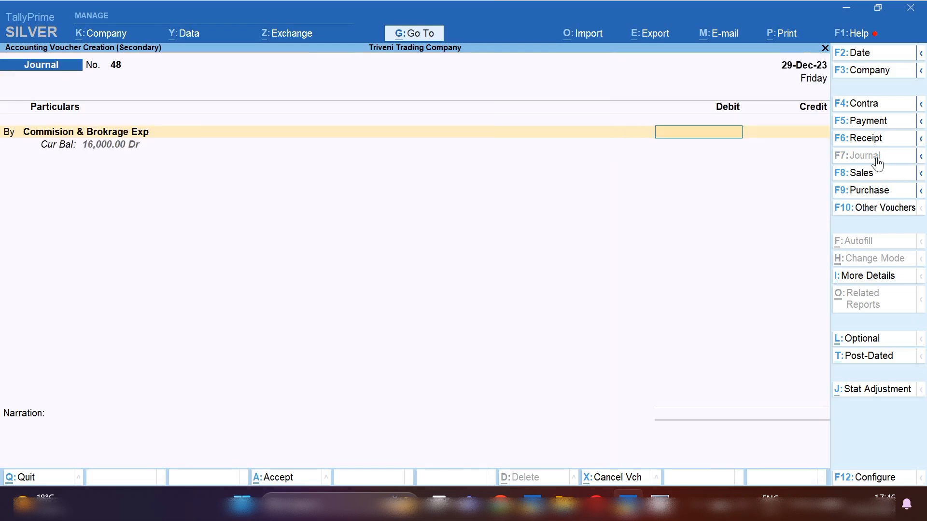
{"action": "type", "text": "1000"}
{"action": "key", "text": "Return"}
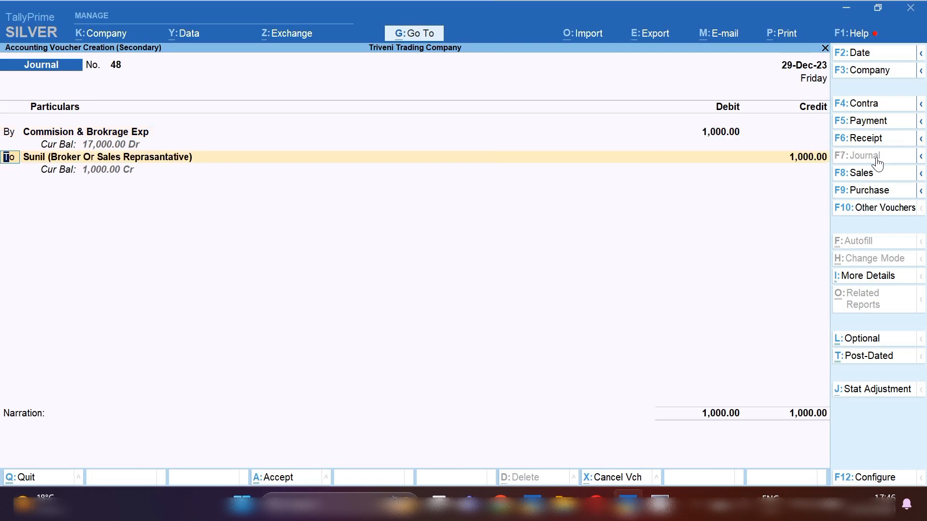
Step: Replace the suggested broker on the journal's credit line with the commission agent's own ledger for 1,000.00
{"action": "key", "text": "Return"}
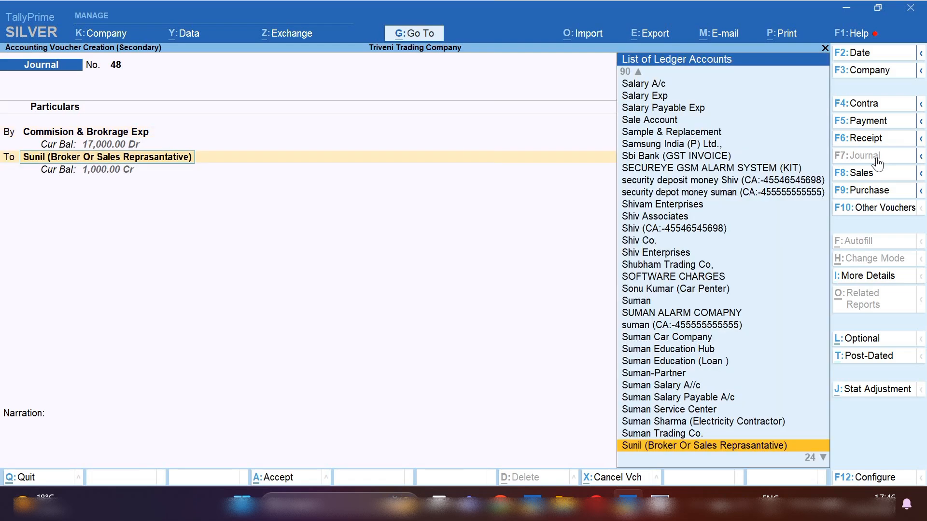
{"action": "type", "text": "Muk"}
{"action": "key", "text": "Return"}
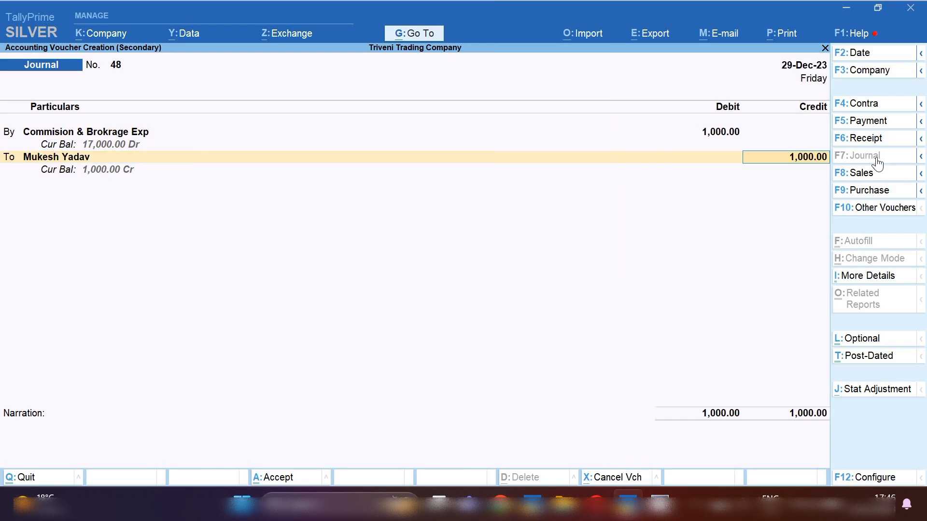
Step: Alter the commission agent's ledger, setting its GST registration type to Unregistered, and save it
{"action": "key", "text": "BackSpace"}
{"action": "key", "text": "ctrl+Return"}
{"action": "key", "text": "Return"}
{"action": "key", "text": "Return"}
{"action": "key", "text": "Return"}
{"action": "key", "text": "Return"}
{"action": "key", "text": "Return"}
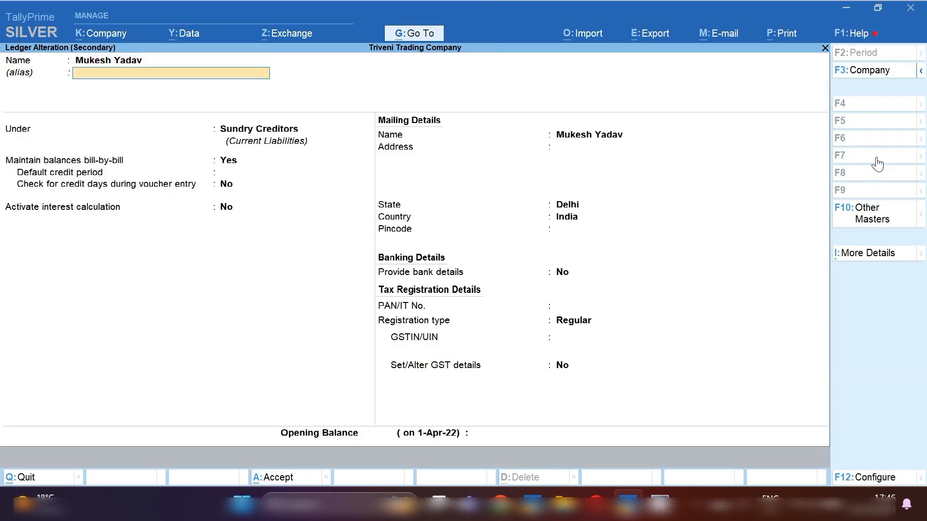
{"action": "key", "text": "Return"}
{"action": "key", "text": "Return"}
{"action": "key", "text": "Return"}
{"action": "key", "text": "Return"}
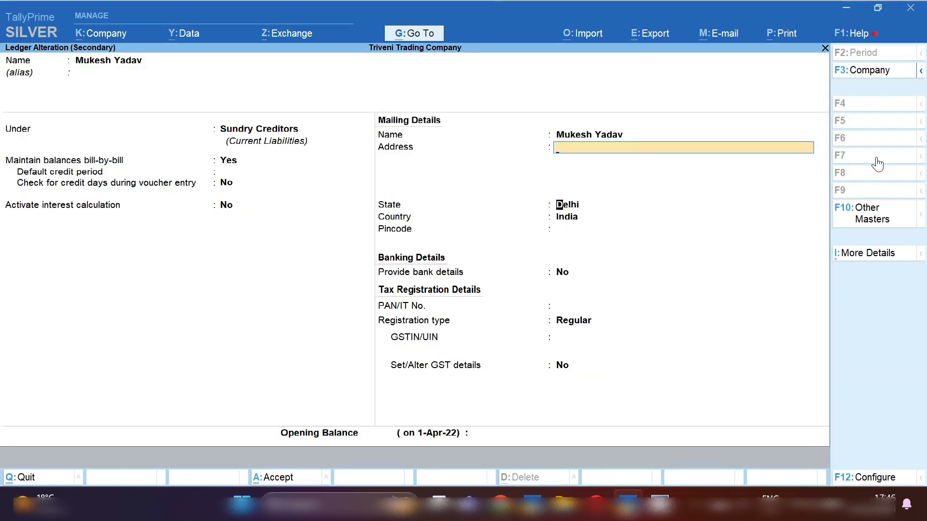
{"action": "key", "text": "Return"}
{"action": "key", "text": "Return"}
{"action": "key", "text": "Down"}
{"action": "key", "text": "Return"}
{"action": "key", "text": "Return"}
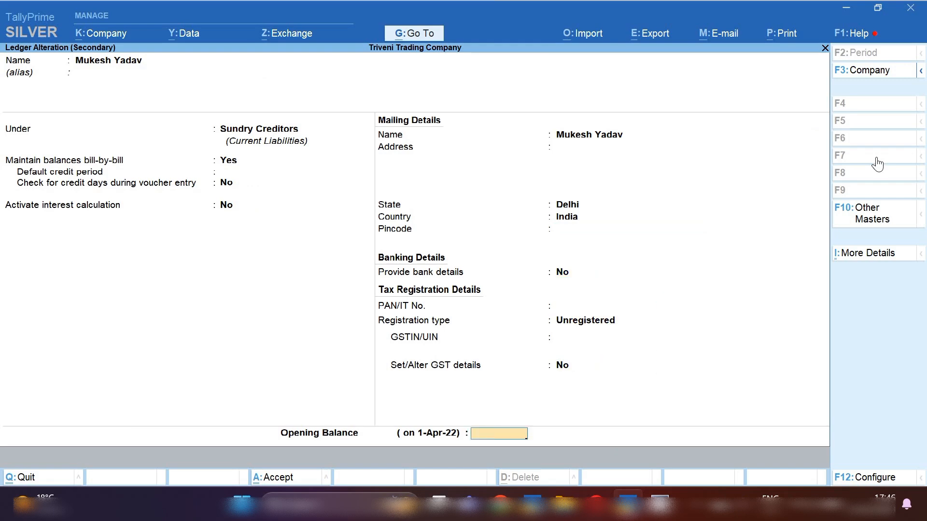
{"action": "key", "text": "Return"}
{"action": "key", "text": "Return"}
Step: Allocate the commission agent's 1,000.00 Cr bill-wise as New Ref 48
{"action": "key", "text": "Return"}
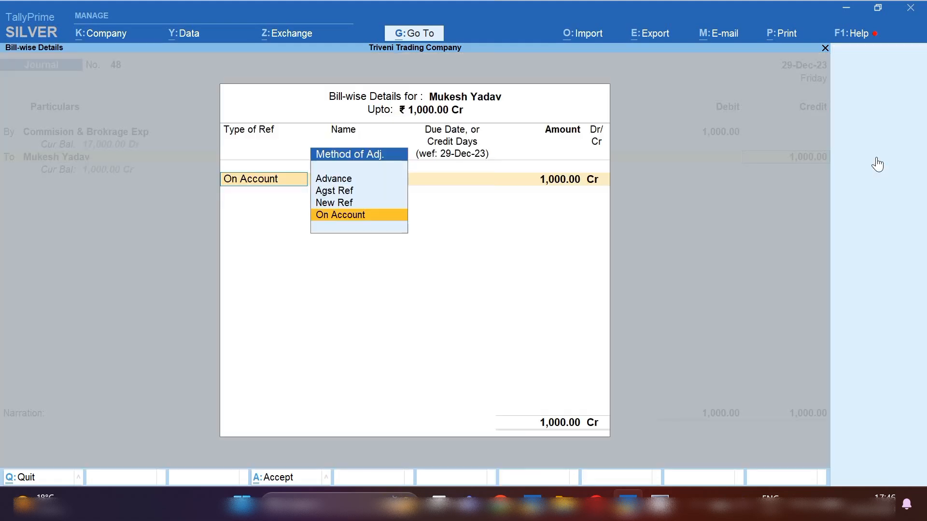
{"action": "key", "text": "Up"}
{"action": "key", "text": "Return"}
{"action": "key", "text": "Return"}
{"action": "key", "text": "Return"}
{"action": "key", "text": "Return"}
Step: Enter the narration "commission agnst invoice no-75 (xyz trasnprot company)" and save the commission journal voucher
{"action": "type", "text": "co"}
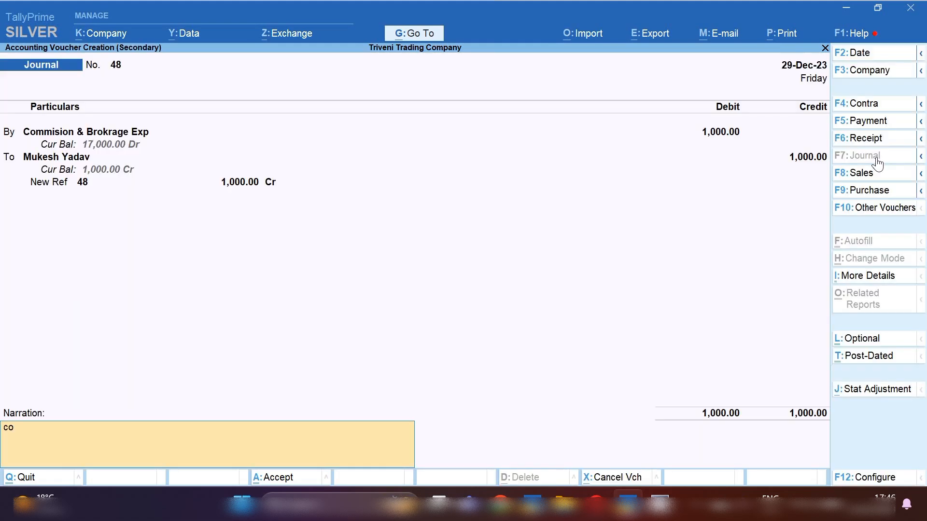
{"action": "type", "text": "mmission invoe"}
{"action": "key", "text": "BackSpace"}
{"action": "key", "text": "BackSpace"}
{"action": "key", "text": "BackSpace"}
{"action": "key", "text": "BackSpace"}
{"action": "type", "text": "agnst invoice n"}
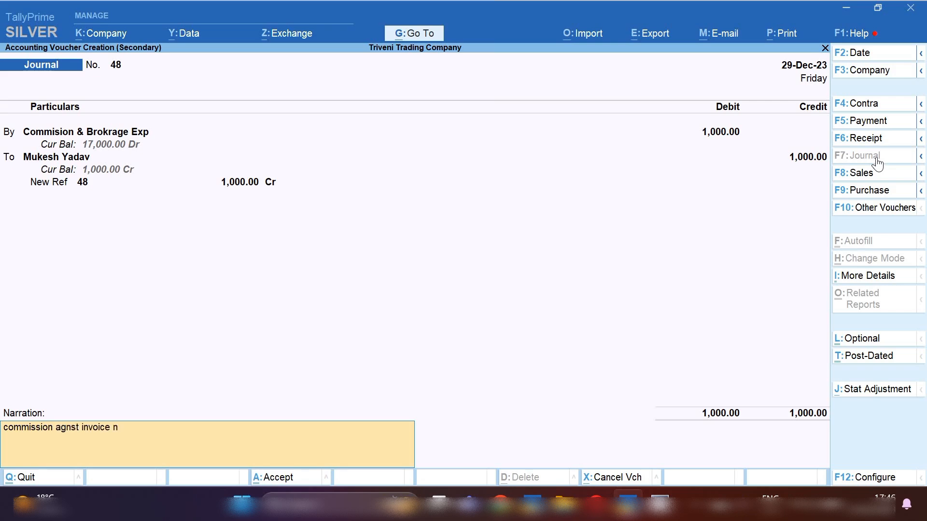
{"action": "type", "text": "o-75 (xyz trasnprot company"}
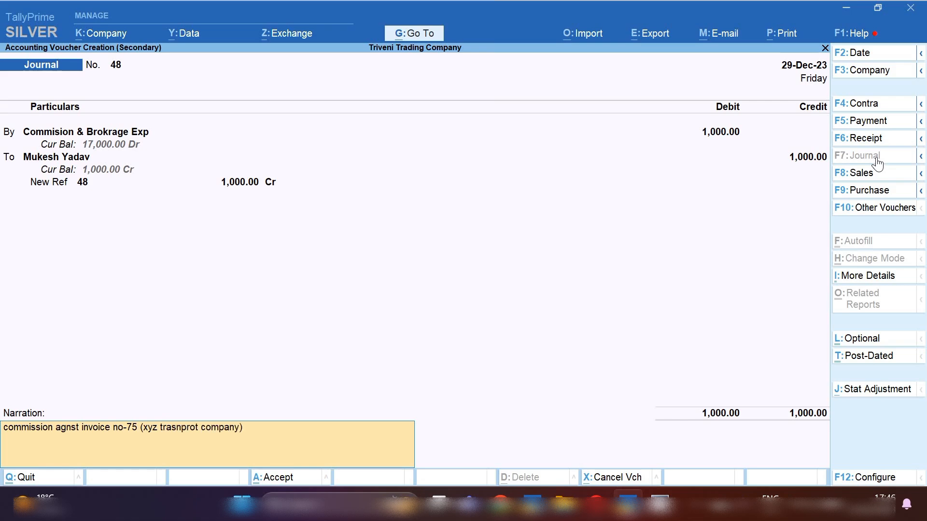
{"action": "type", "text": ")"}
{"action": "key", "text": "Return"}
{"action": "key", "text": "Return"}
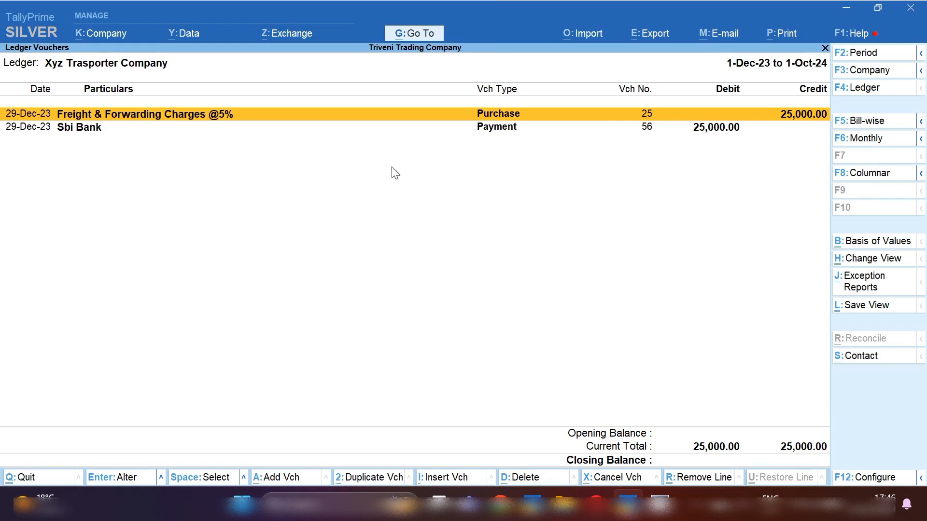
Step: Open the commission agent's ledger vouchers and delete the 29-Dec-23 Commision & Brokrage Exp journal
{"action": "key", "text": "F4"}
{"action": "key", "text": "BackSpace"}
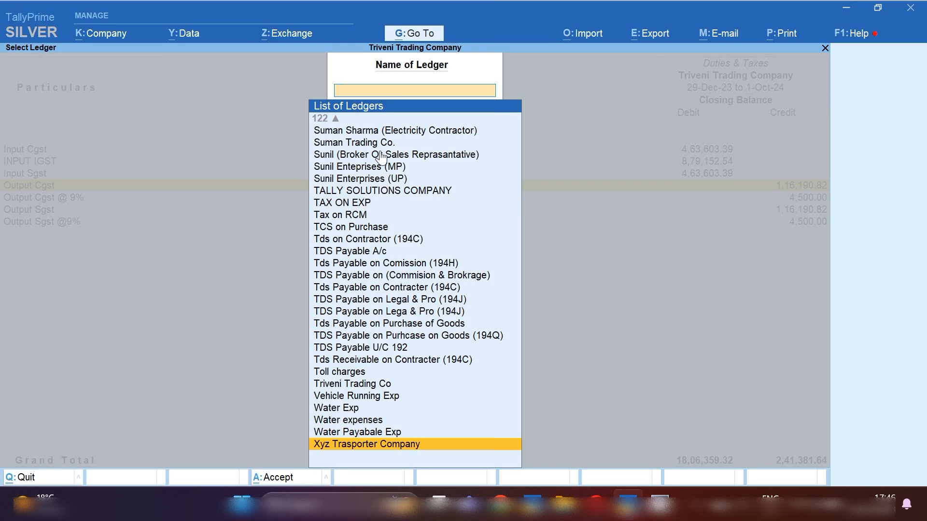
{"action": "type", "text": "Muk"}
{"action": "key", "text": "Return"}
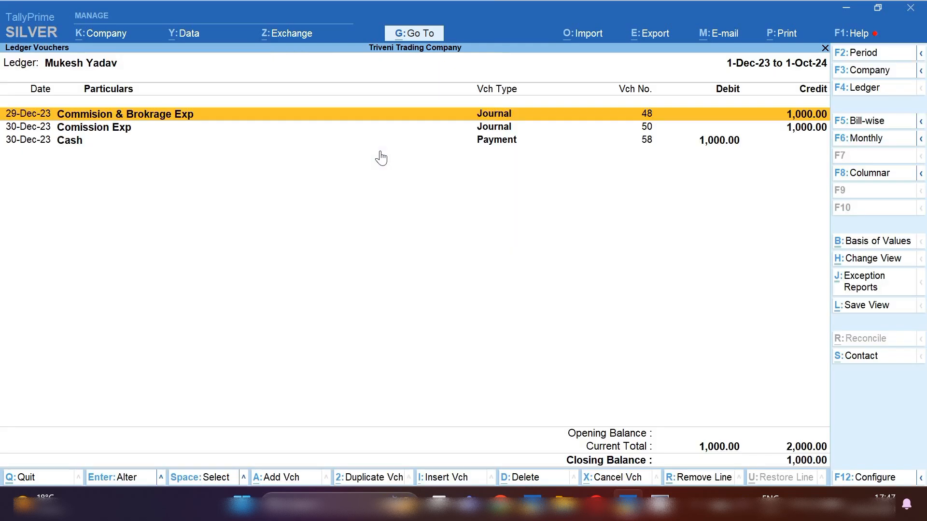
{"action": "key", "text": "alt"}
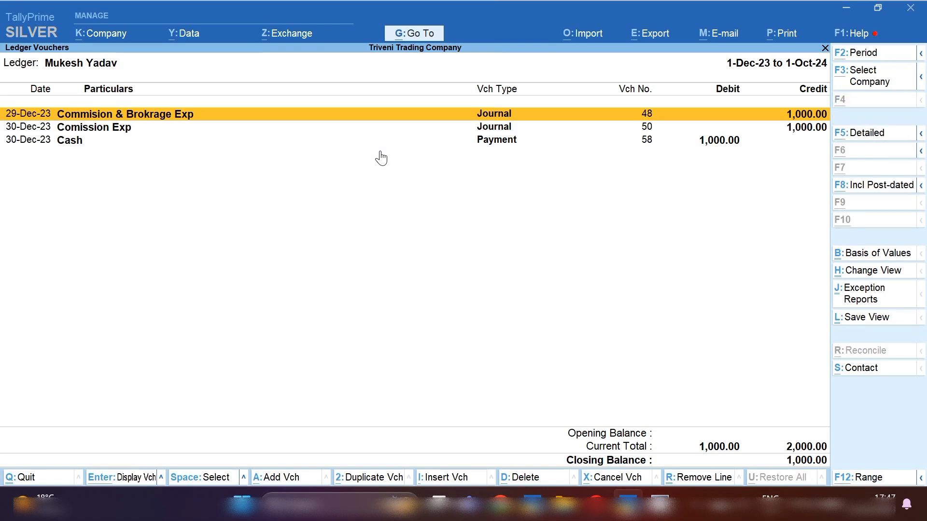
{"action": "key", "text": "alt+d"}
{"action": "key", "text": "Return"}
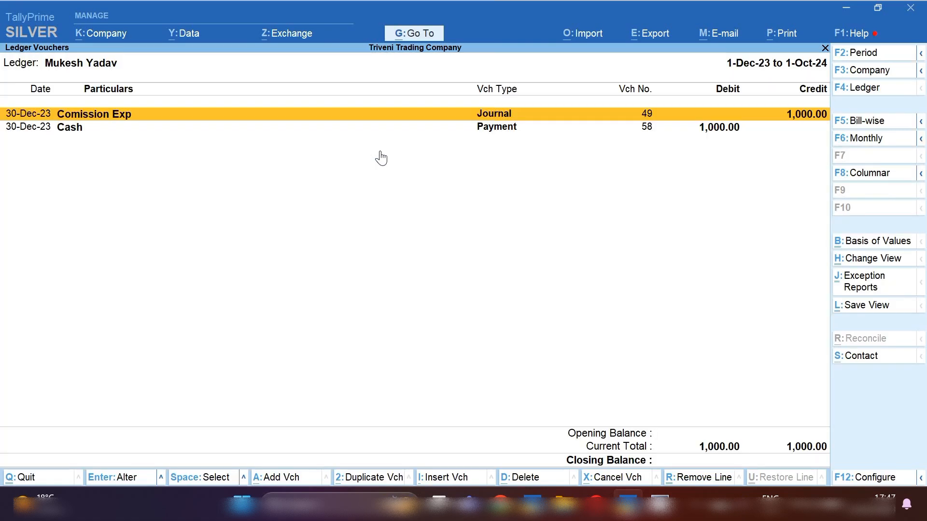
Step: Open the commission agent's 30-Dec-23 cash payment, examine its bill-wise reference, and quit without saving
{"action": "key", "text": "Down"}
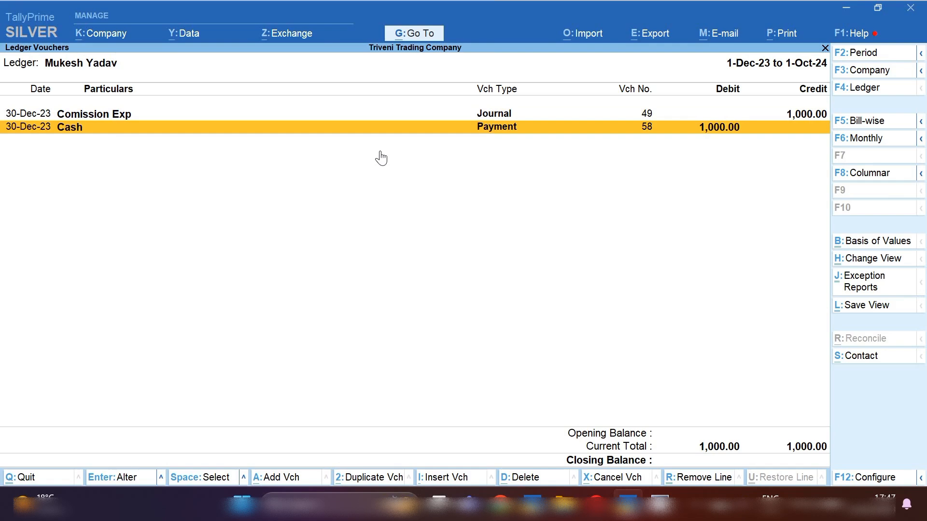
{"action": "key", "text": "Return"}
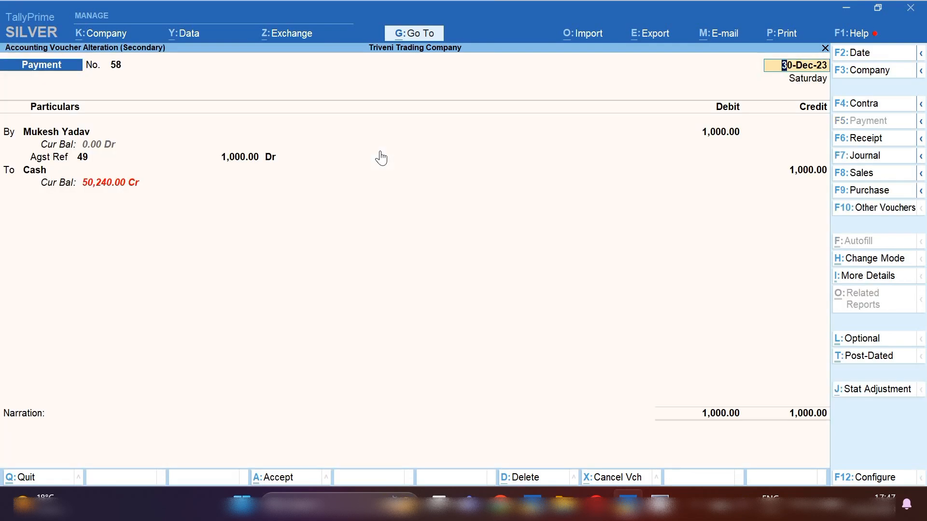
{"action": "key", "text": "Return"}
{"action": "key", "text": "Return"}
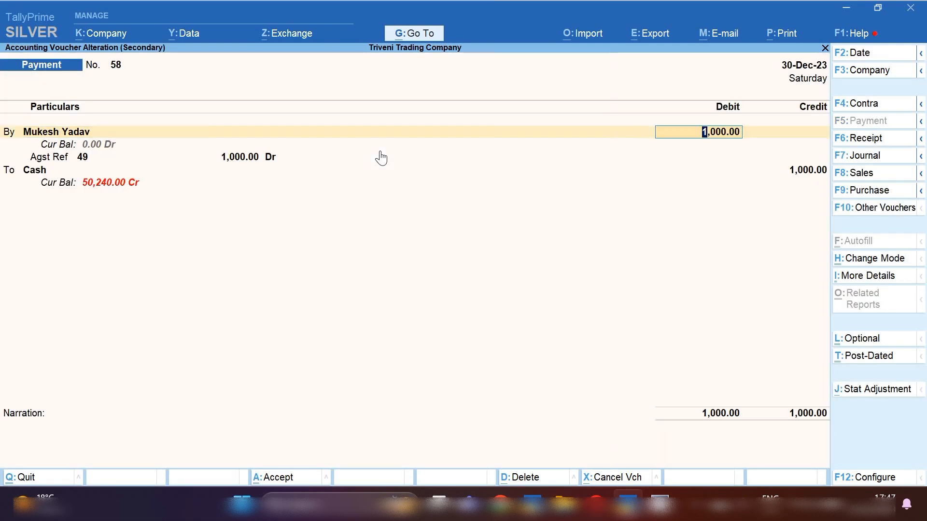
{"action": "key", "text": "Return"}
{"action": "key", "text": "Return"}
{"action": "key", "text": "Return"}
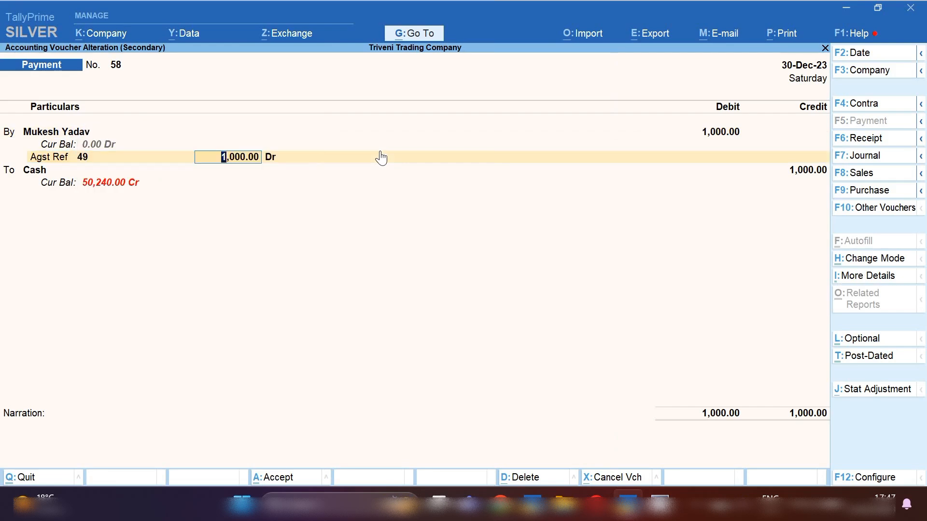
{"action": "key", "text": "BackSpace"}
{"action": "key", "text": "Escape"}
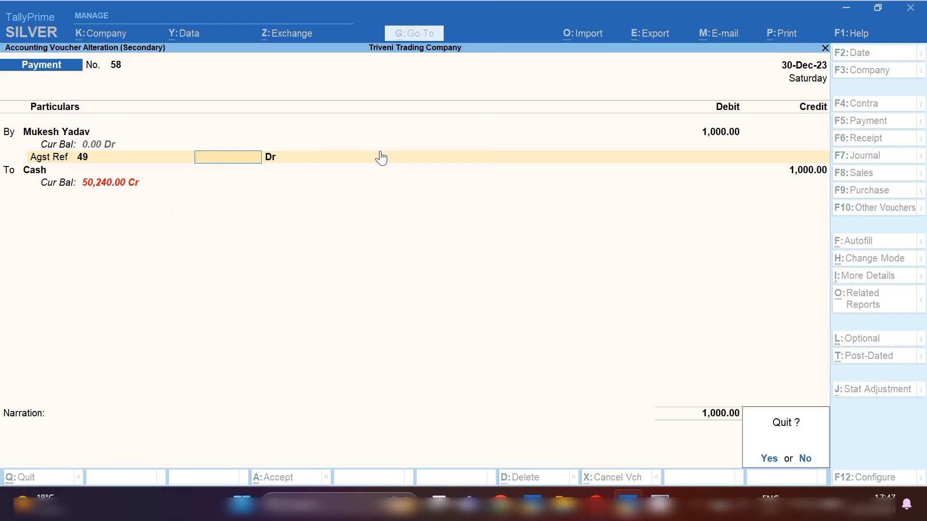
{"action": "key", "text": "y"}
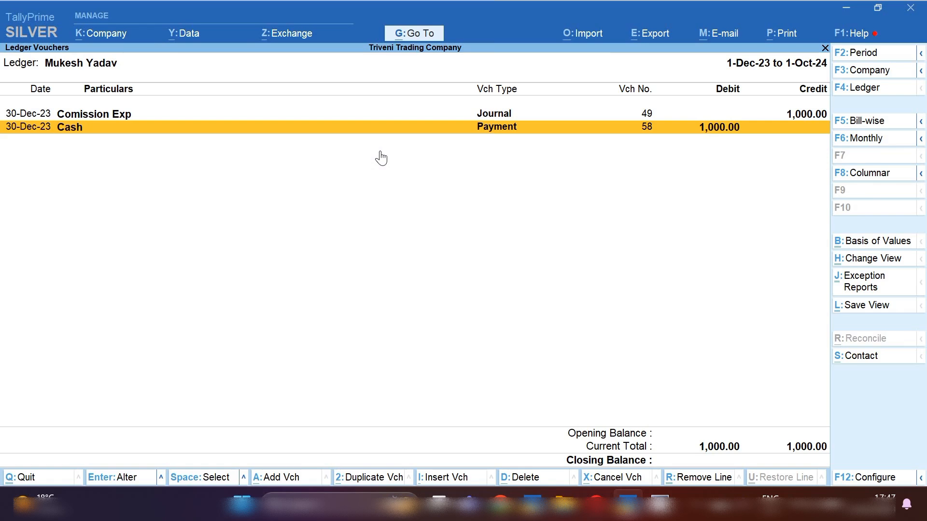
Step: Switch the ledger vouchers report to the Tax on RCM ledger
{"action": "key", "text": "Escape"}
{"action": "key", "text": "BackSpace"}
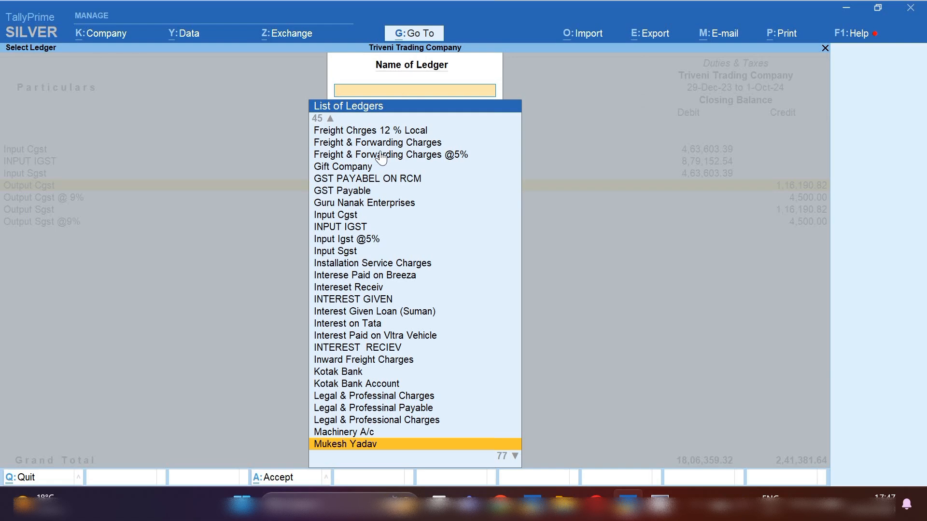
{"action": "type", "text": "Tax"}
{"action": "left_click", "coordinate": [379, 156]}
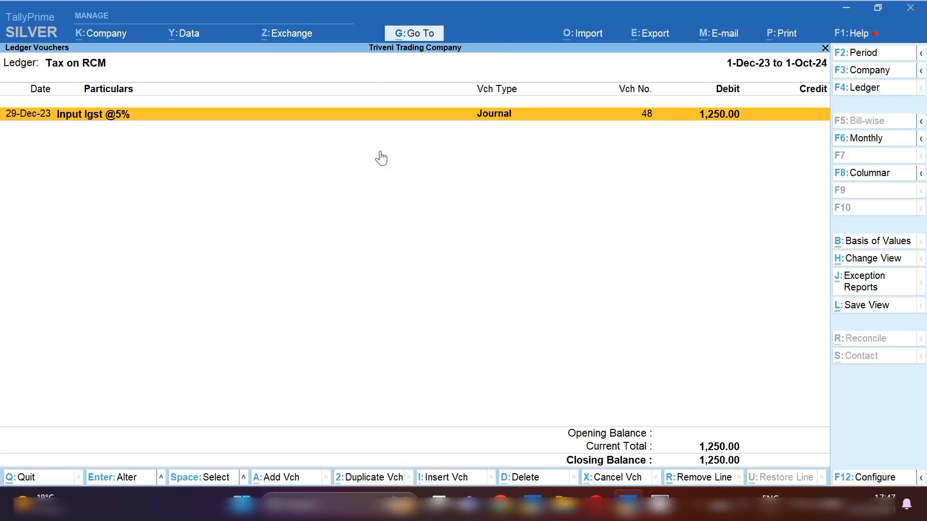